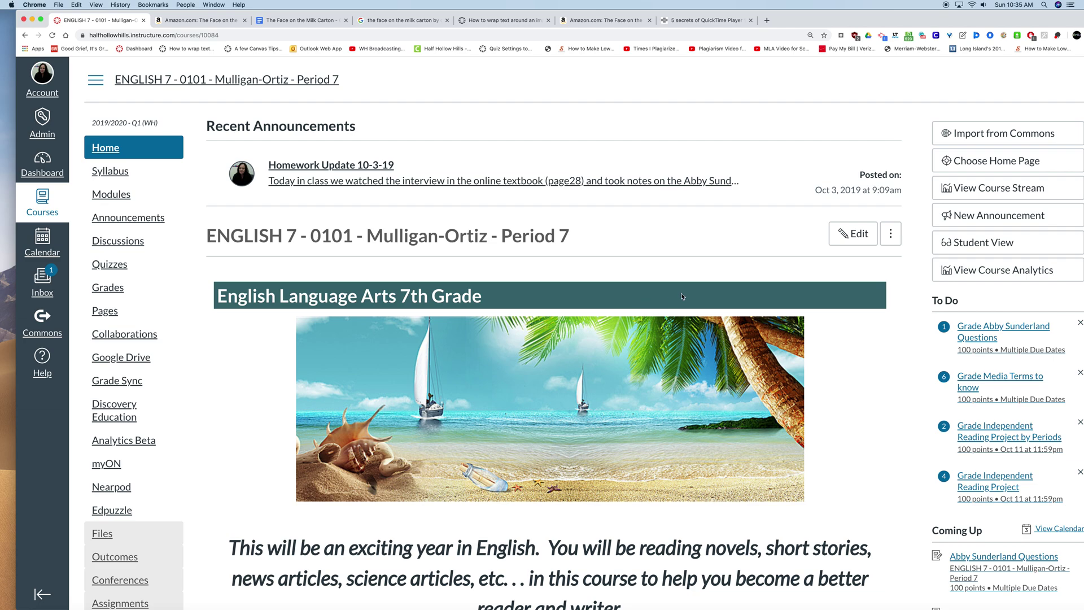
Go to the course Discussions and open Independent Reading Project by Periods
{"action": "left_click", "coordinate": [117, 243]}
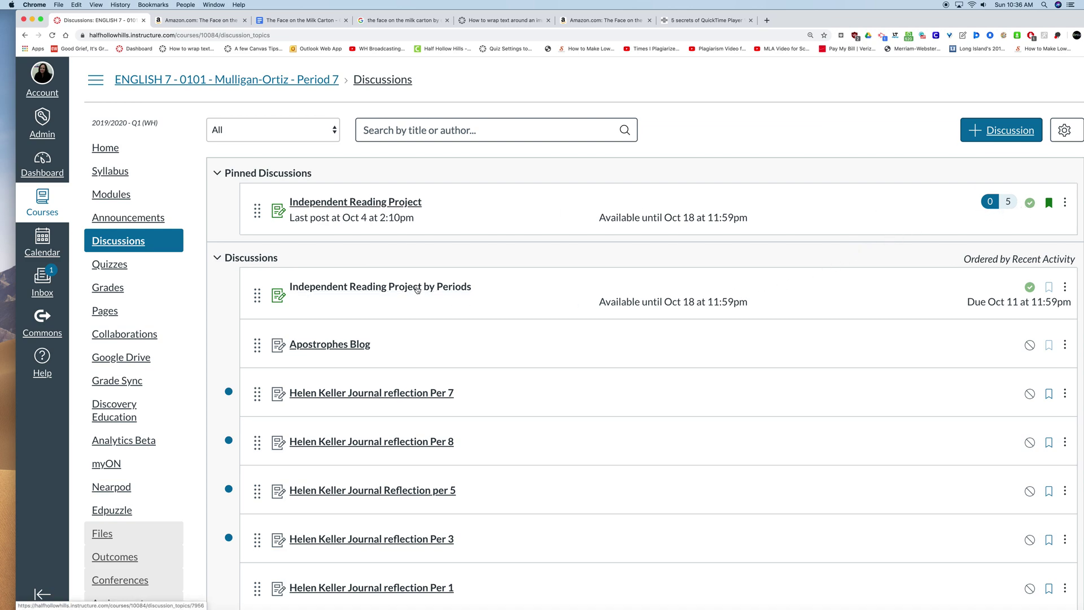
{"action": "left_click", "coordinate": [415, 290]}
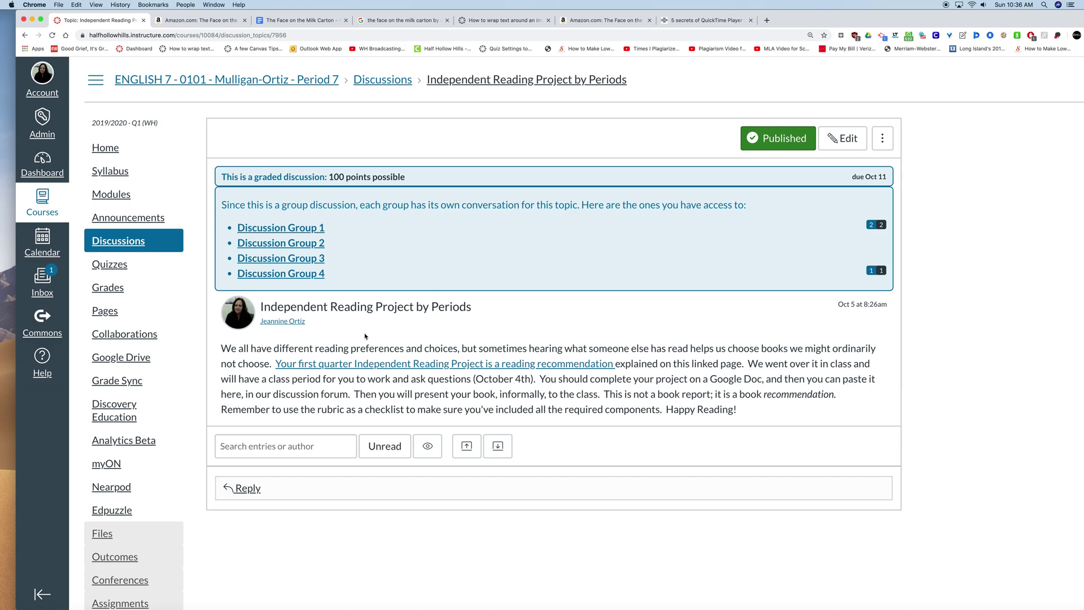
Start a blank reply to the Independent Reading Project by Periods discussion
{"action": "left_click", "coordinate": [247, 489]}
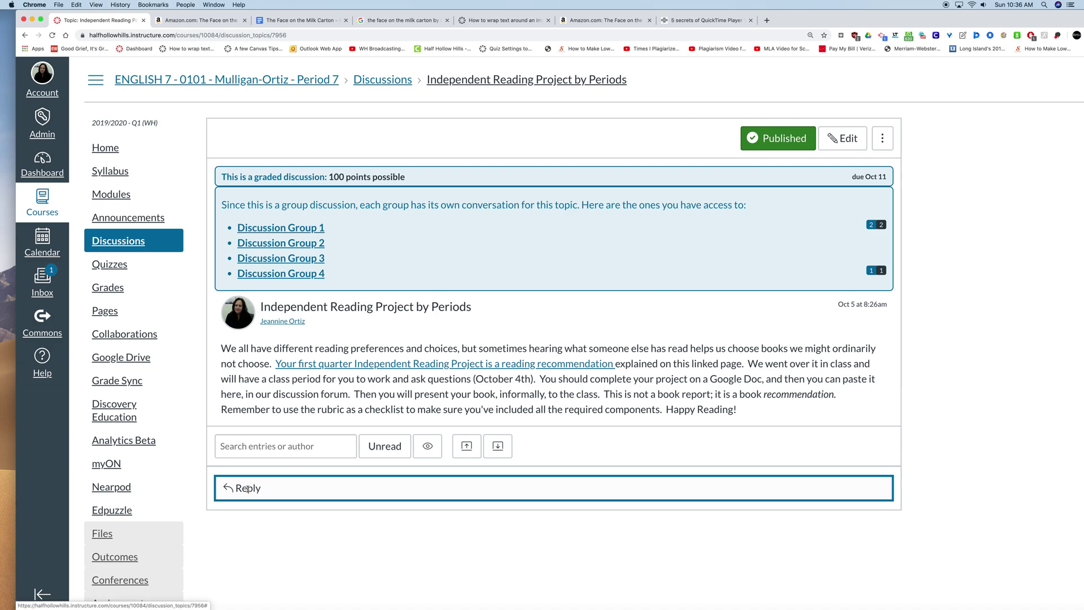
{"action": "scroll", "coordinate": [315, 490], "scroll_direction": "down", "scroll_amount": 5}
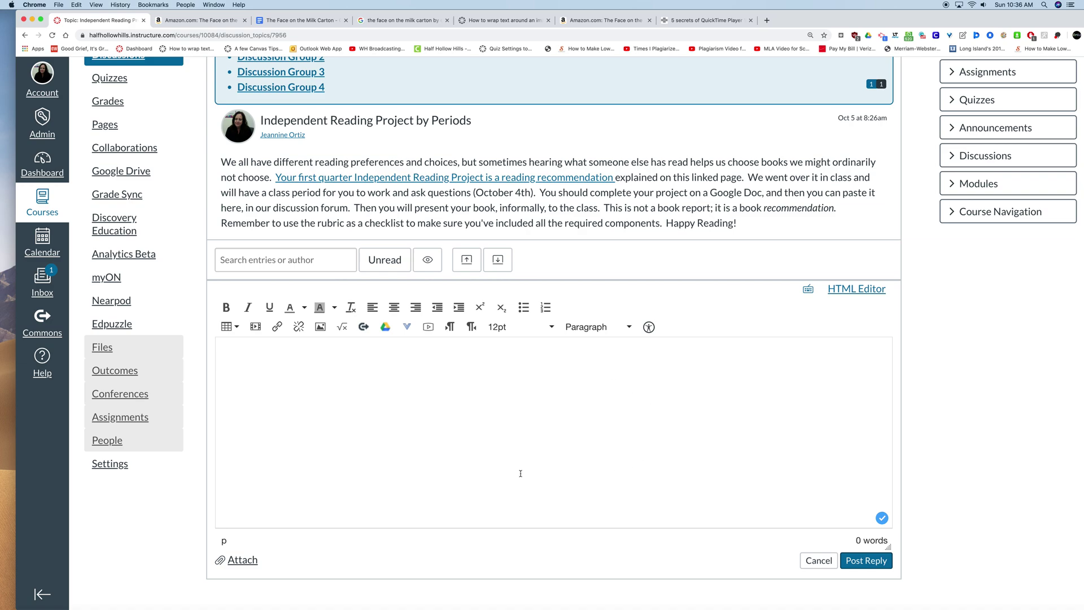
Select all of The Face on the Milk Carton review text in the Google Doc
{"action": "left_click", "coordinate": [310, 21]}
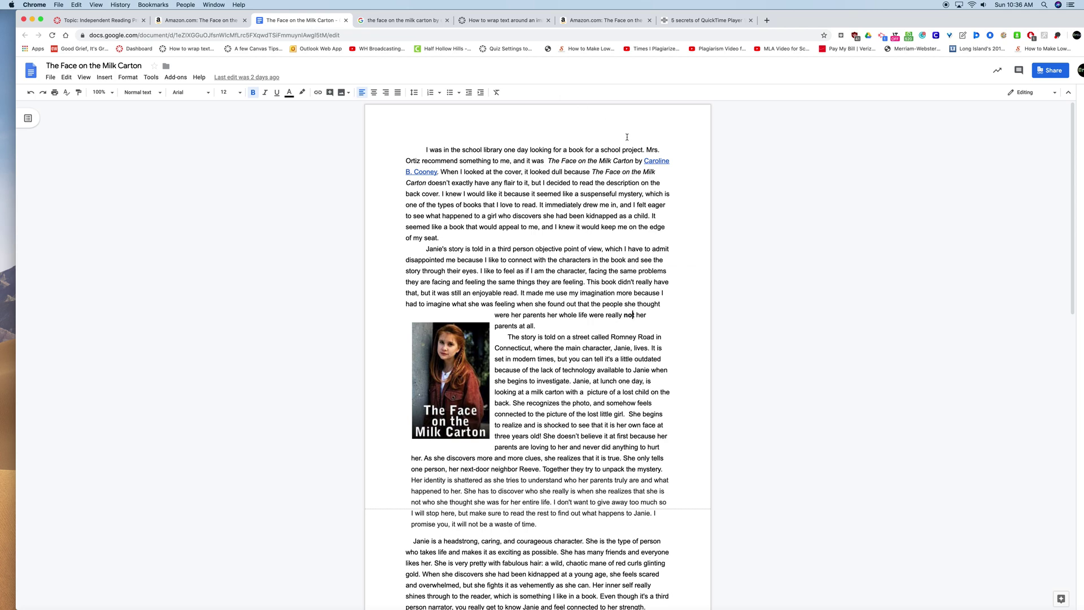
{"action": "left_click", "coordinate": [610, 215]}
{"action": "key", "text": "super+a"}
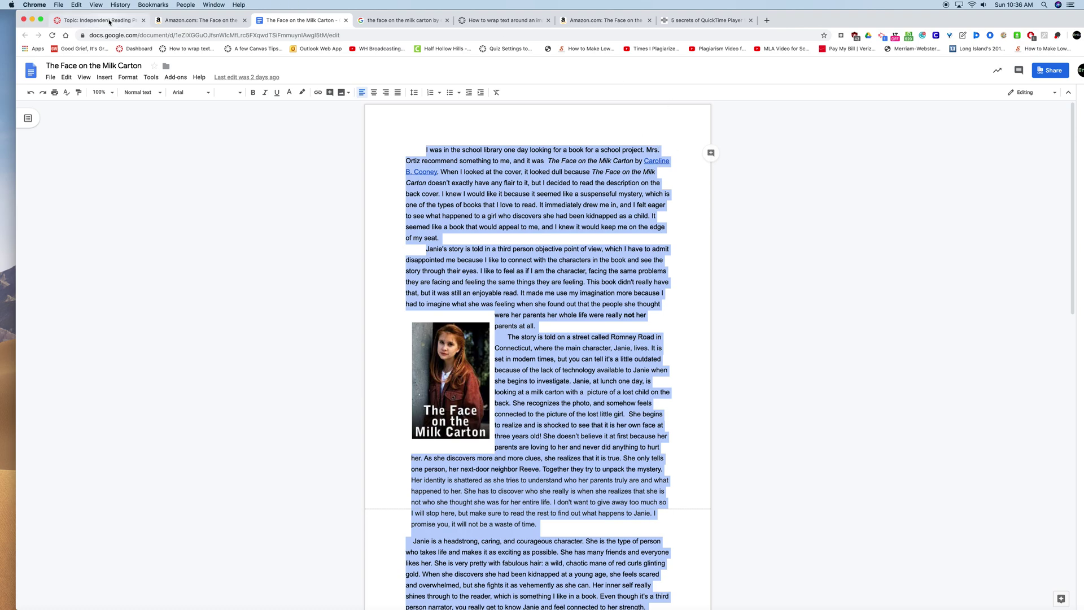
{"action": "left_click", "coordinate": [111, 22]}
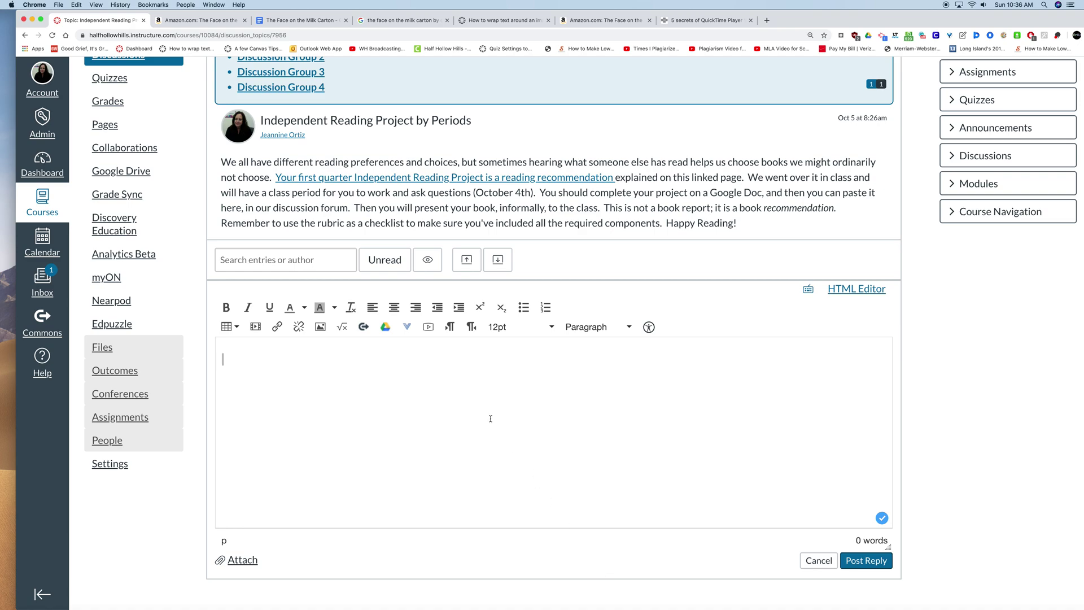
Paste the full Face on the Milk Carton review into the reply editor
{"action": "key", "text": "super+v"}
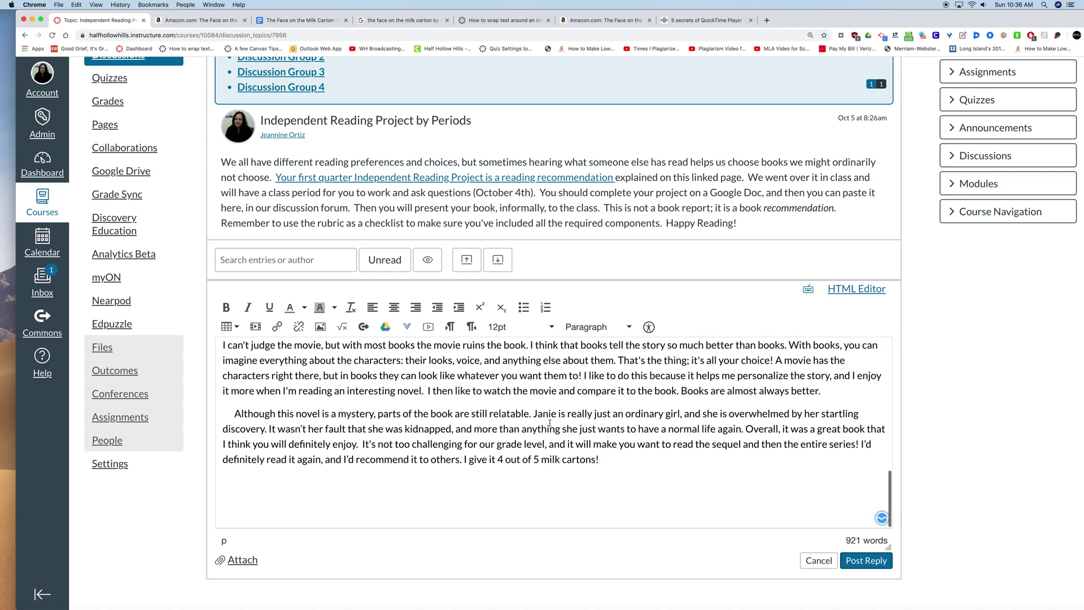
{"action": "scroll", "coordinate": [550, 422], "scroll_direction": "up", "scroll_amount": 15}
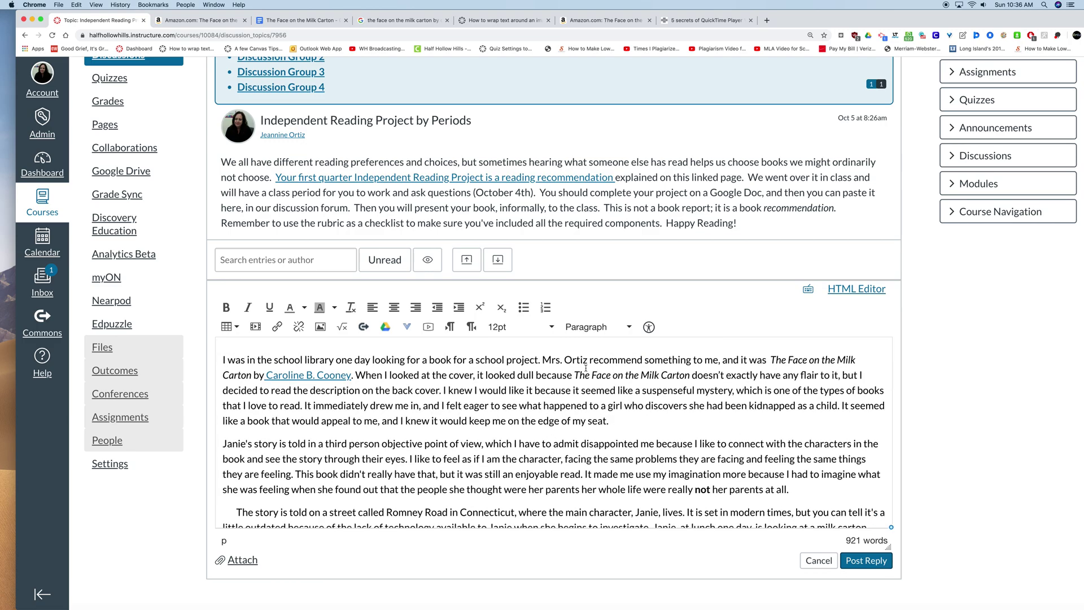
{"action": "scroll", "coordinate": [372, 459], "scroll_direction": "down", "scroll_amount": 15}
{"action": "scroll", "coordinate": [381, 459], "scroll_direction": "up", "scroll_amount": 15}
Indent the review's opening paragraphs, starting before its first word
{"action": "left_click", "coordinate": [224, 360]}
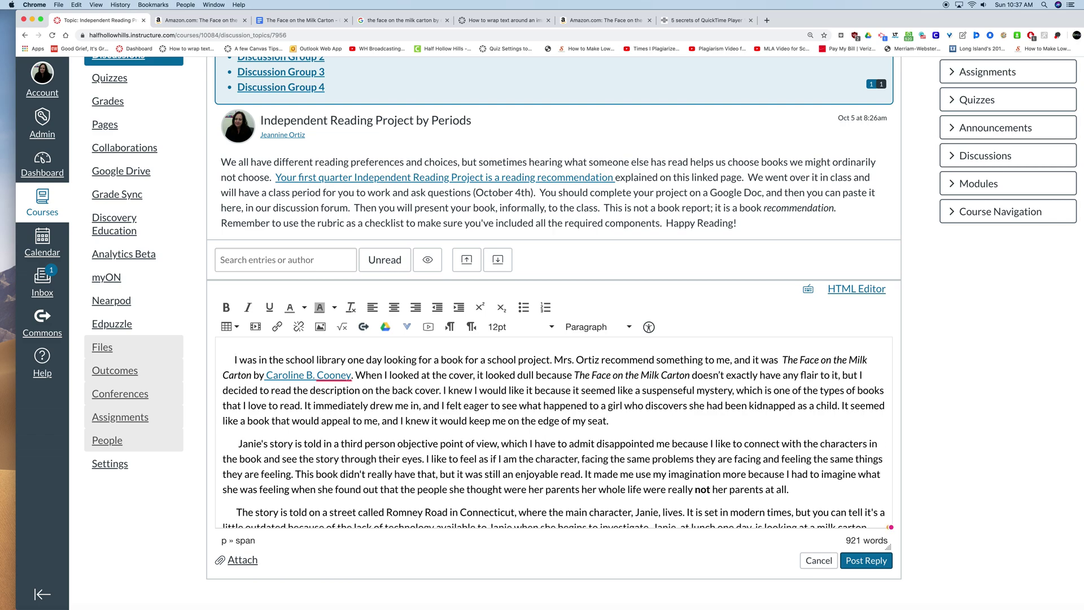
{"action": "scroll", "coordinate": [557, 433], "scroll_direction": "down", "scroll_amount": 10}
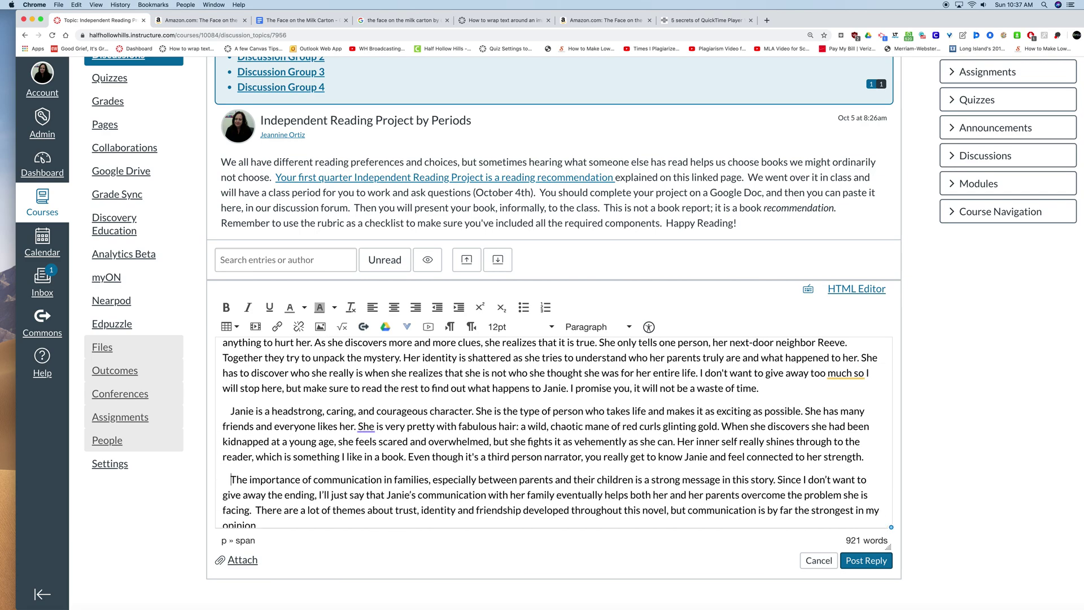
{"action": "scroll", "coordinate": [236, 479], "scroll_direction": "up", "scroll_amount": 15}
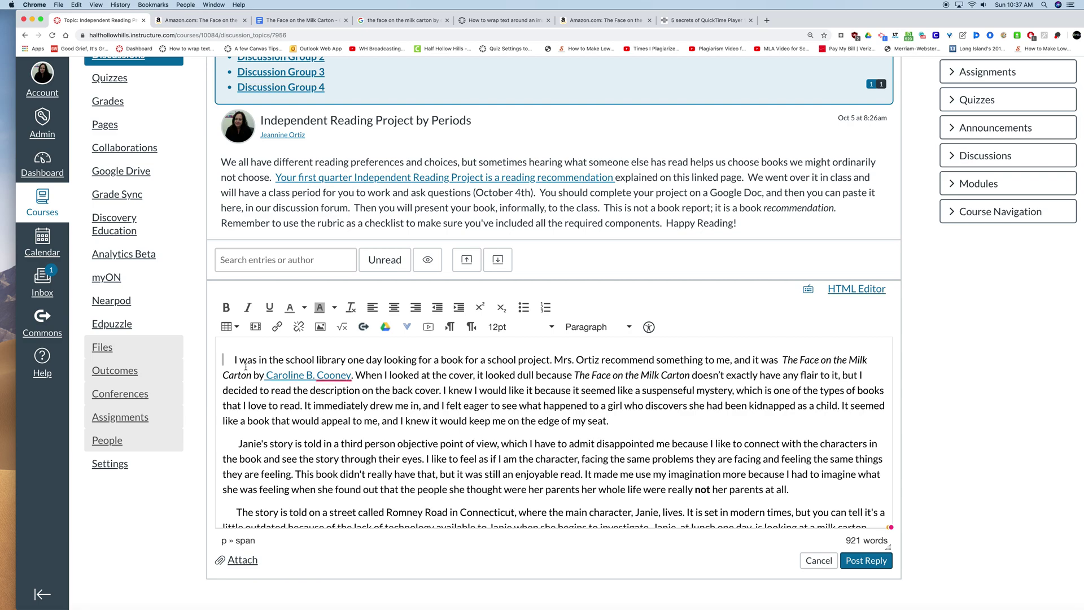
{"action": "left_click", "coordinate": [228, 361]}
Copy the enlarged Face on the Milk Carton cover image's address from Google Images
{"action": "left_click", "coordinate": [416, 22]}
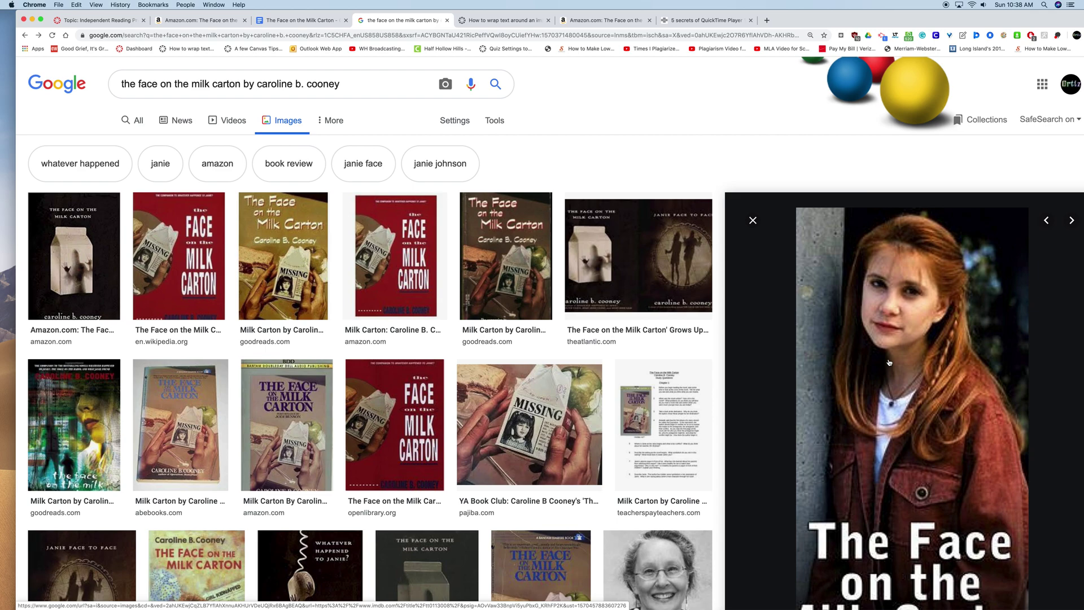
{"action": "right_click", "coordinate": [918, 349]}
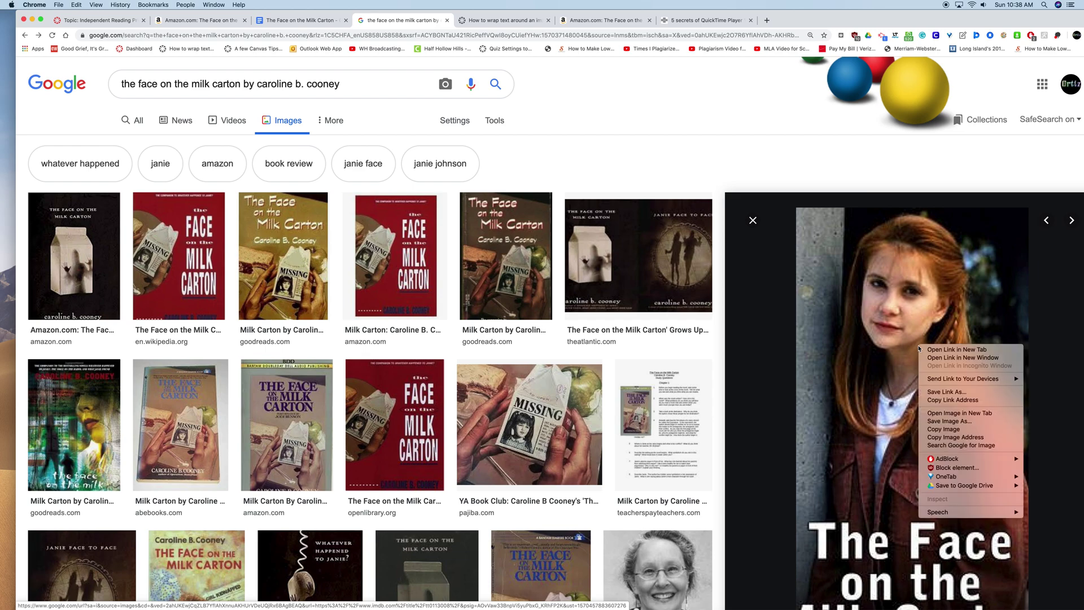
{"action": "left_click", "coordinate": [932, 437]}
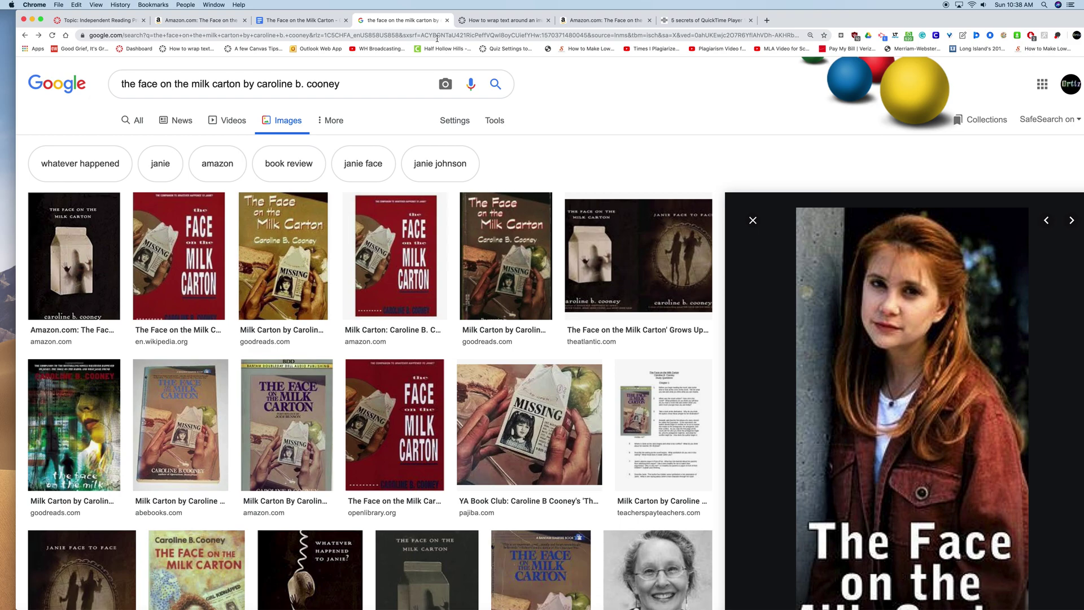
{"action": "left_click", "coordinate": [106, 22]}
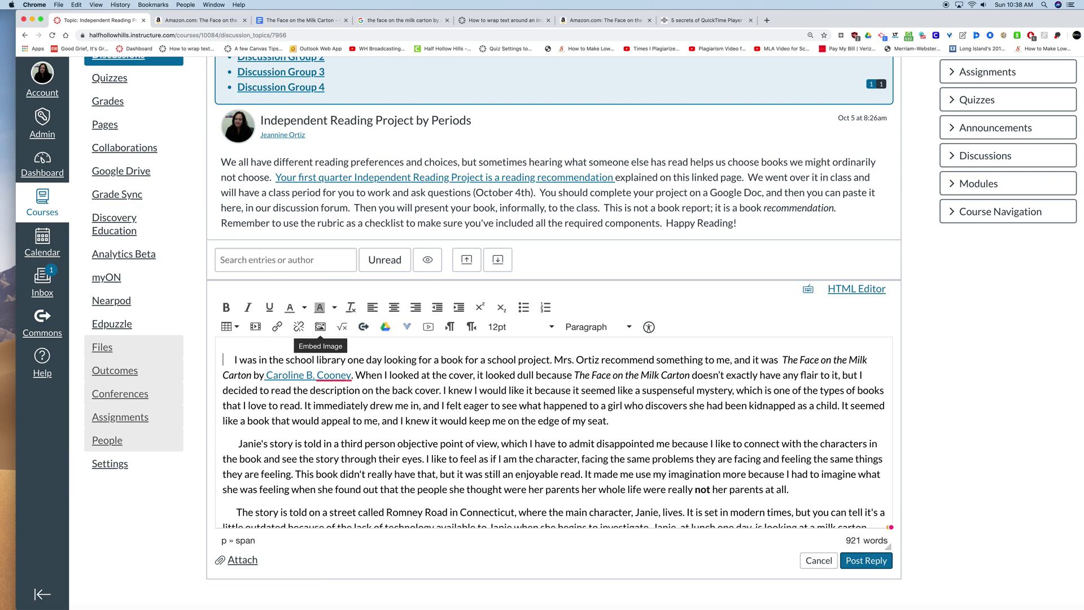
{"action": "left_click", "coordinate": [320, 326]}
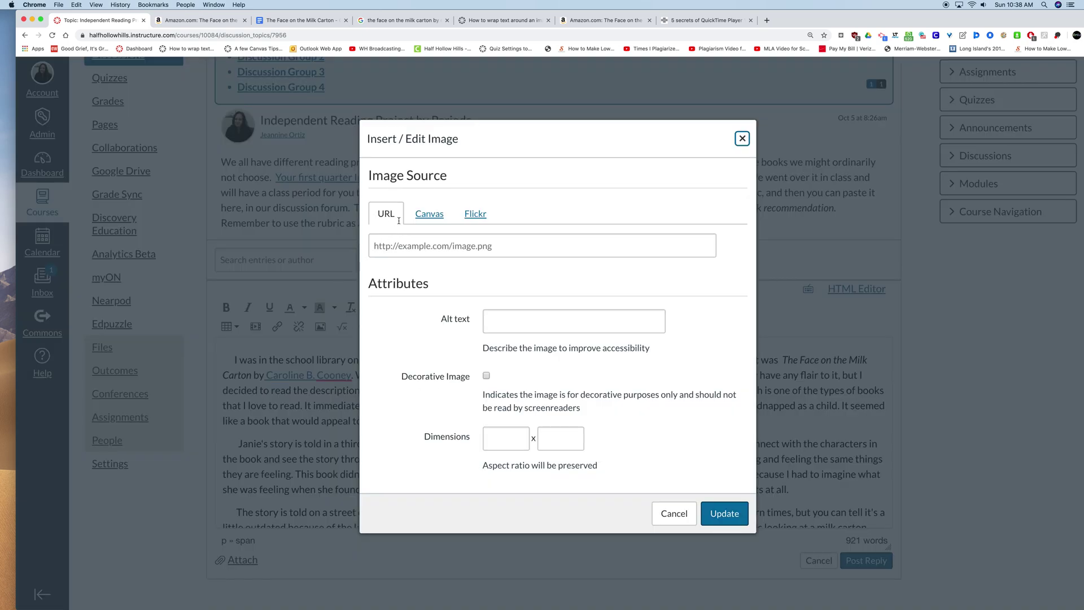
Embed the copied cover image URL in the reply as a decorative image
{"action": "left_click", "coordinate": [388, 246]}
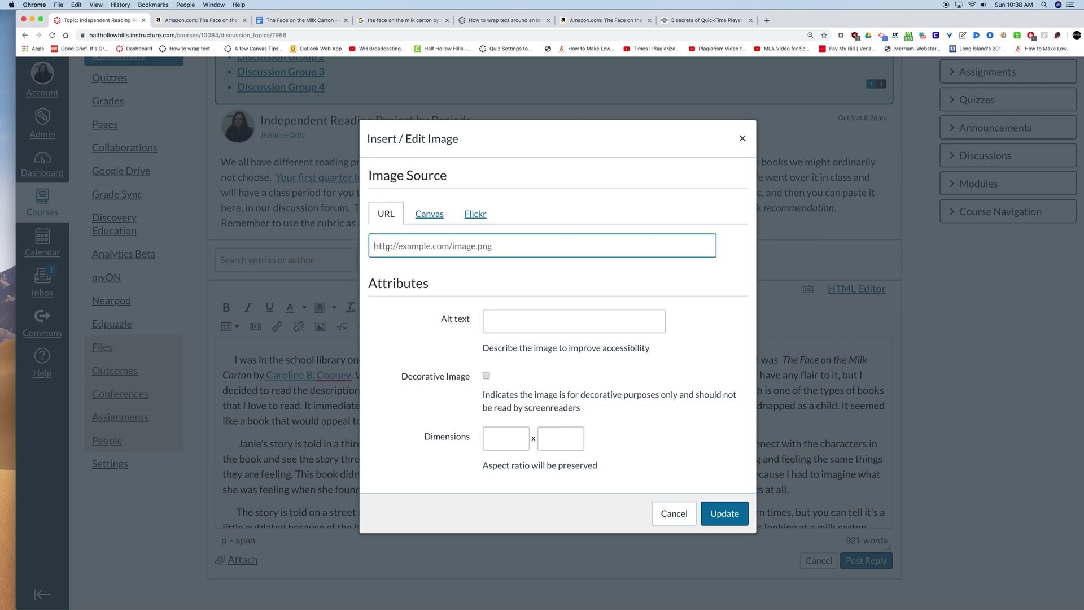
{"action": "key", "text": "super+v"}
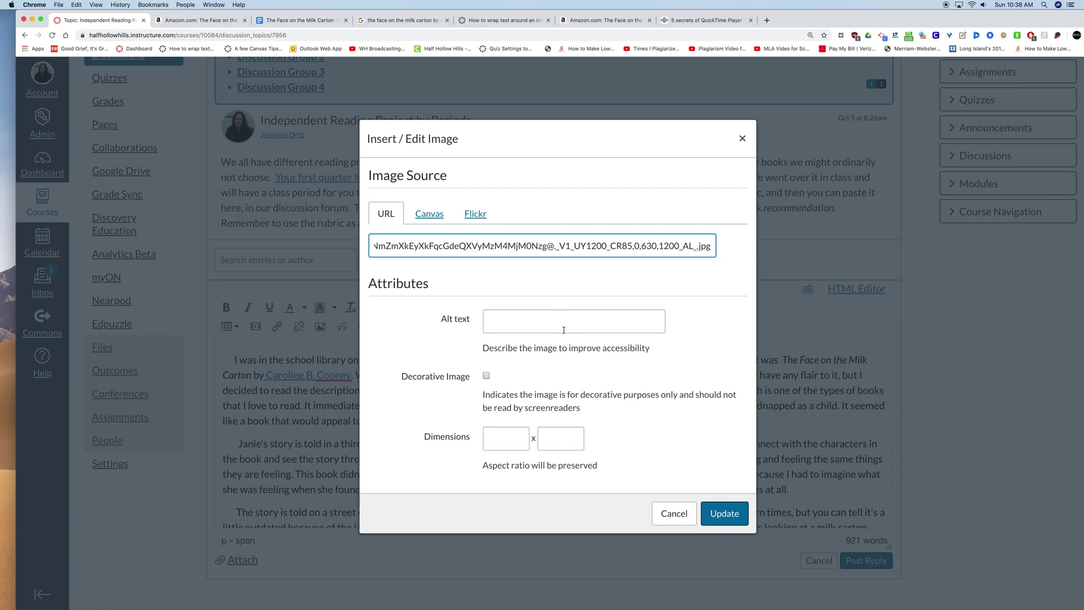
{"action": "left_click", "coordinate": [486, 376]}
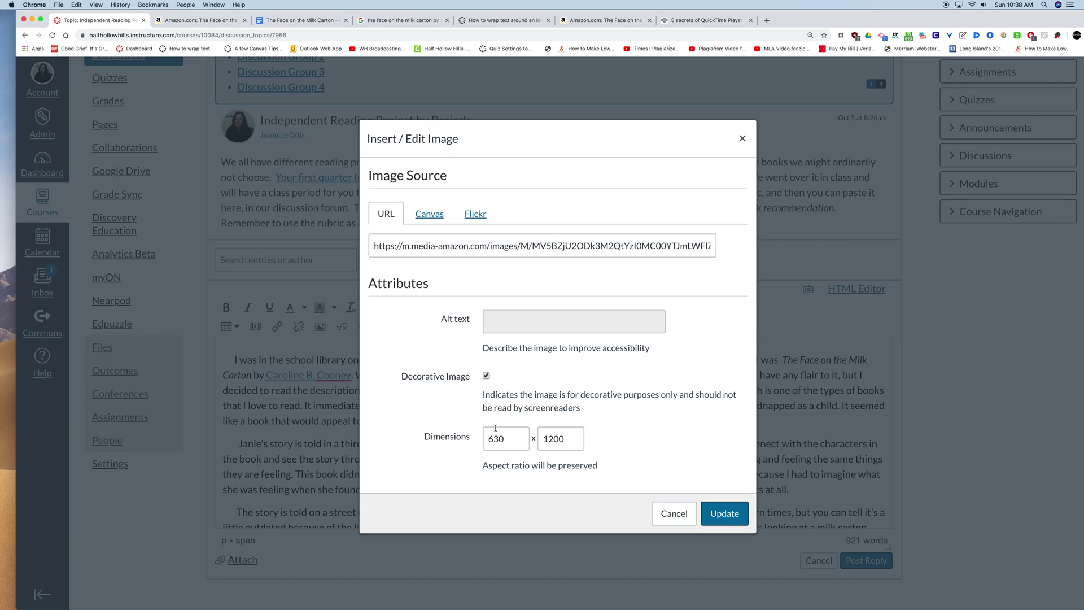
{"action": "left_click", "coordinate": [721, 512]}
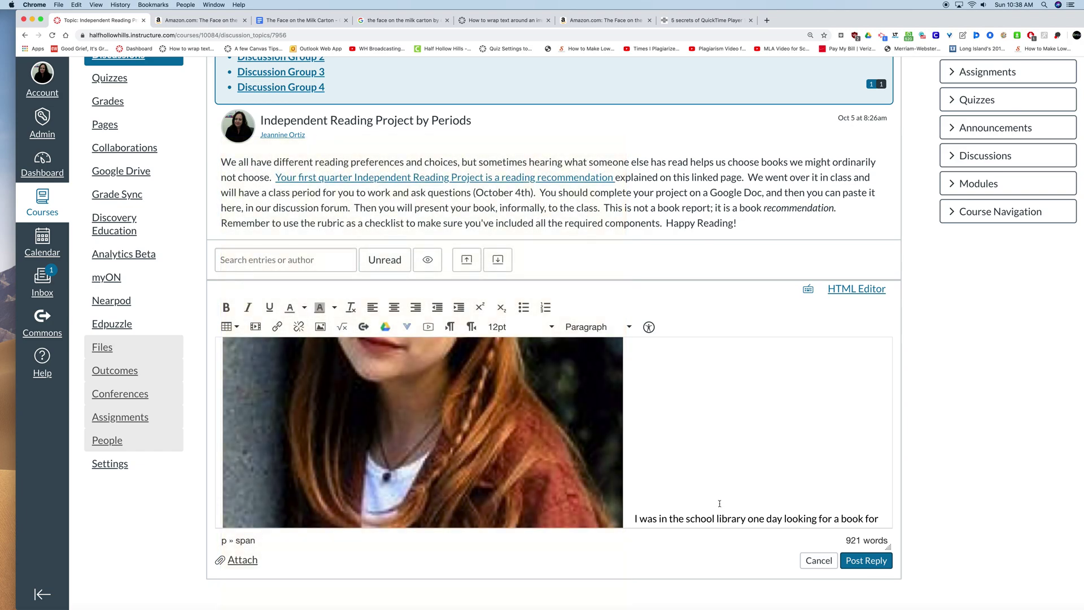
{"action": "left_click", "coordinate": [552, 399]}
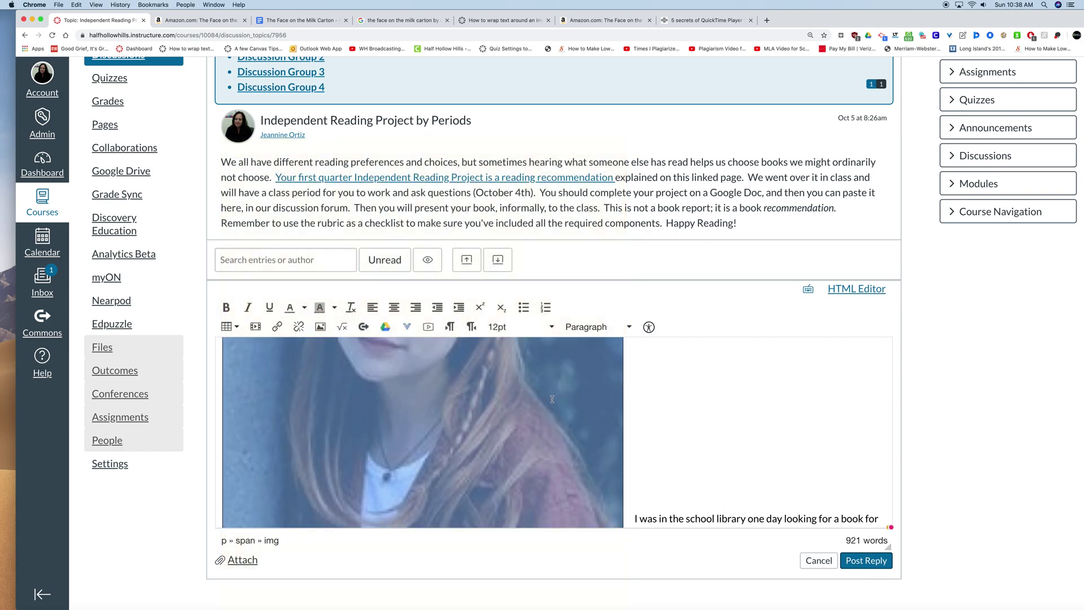
Shrink the cover image to about 206 px wide so text wraps, then post the reply
{"action": "scroll", "coordinate": [552, 398], "scroll_direction": "up", "scroll_amount": 5}
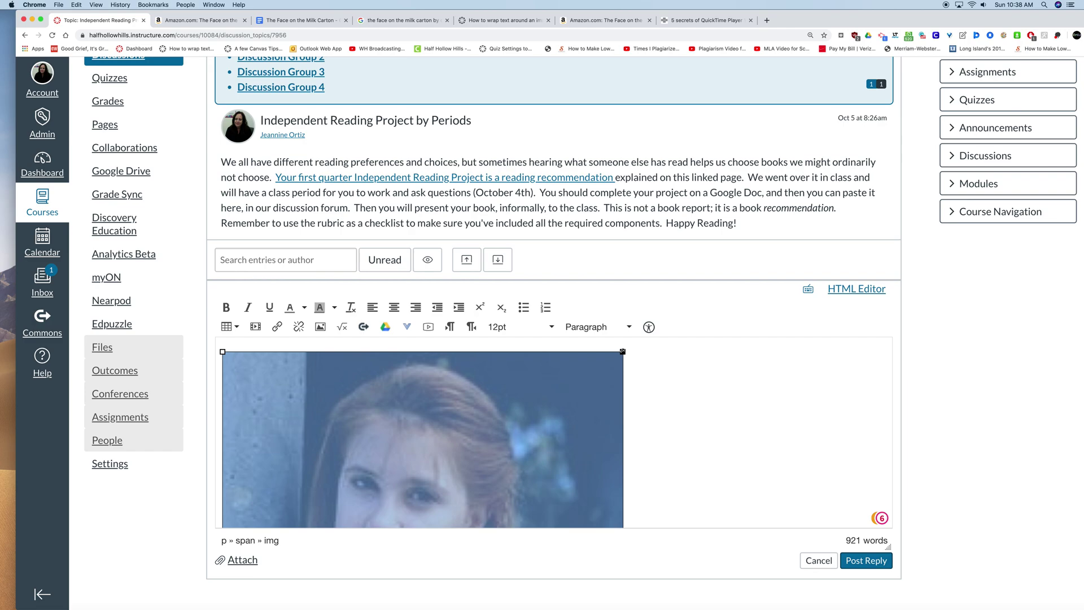
{"action": "left_click_drag", "start_coordinate": [622, 351], "coordinate": [467, 429]}
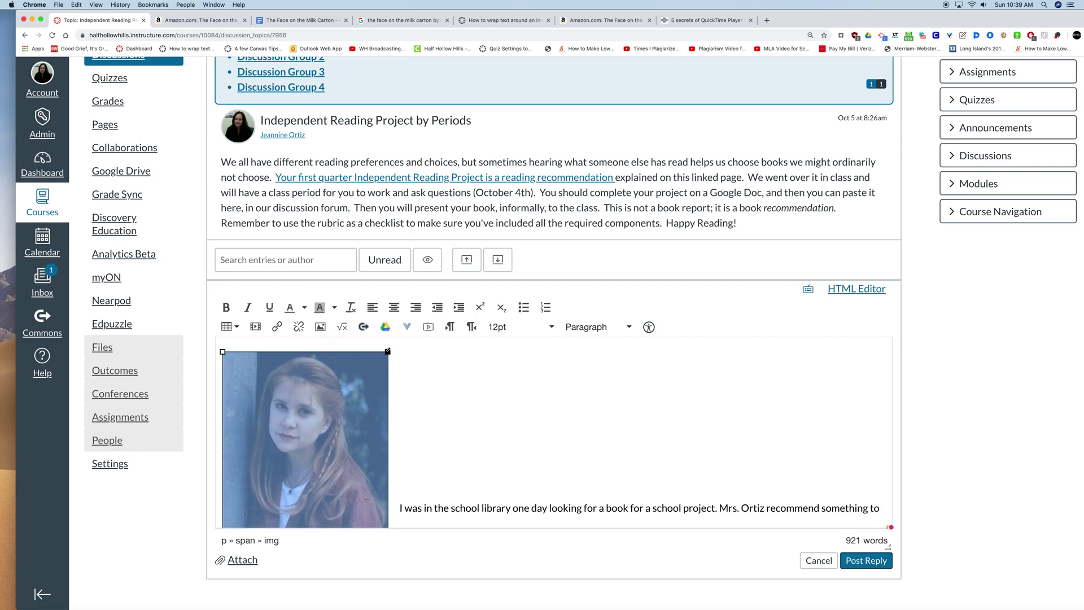
{"action": "left_click_drag", "start_coordinate": [387, 352], "coordinate": [340, 377]}
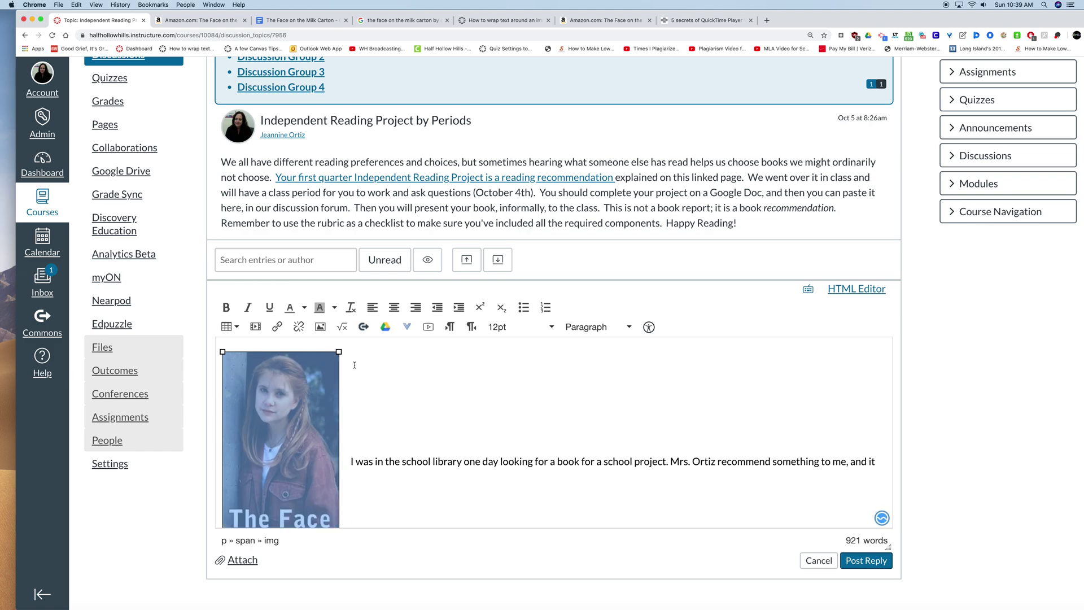
{"action": "scroll", "coordinate": [1071, 525], "scroll_direction": "up", "scroll_amount": 1}
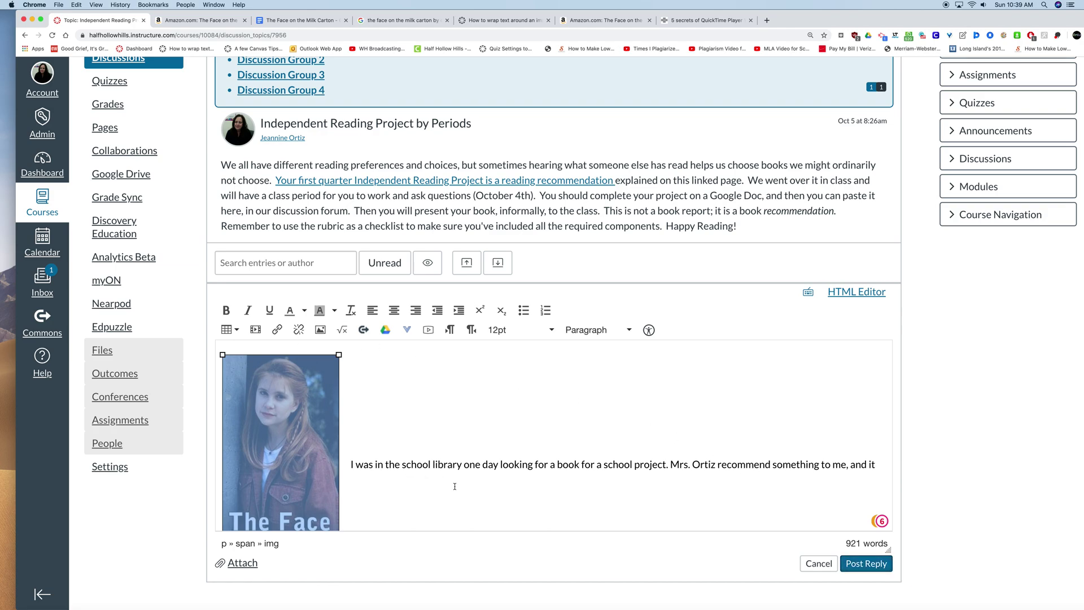
{"action": "left_click", "coordinate": [874, 564]}
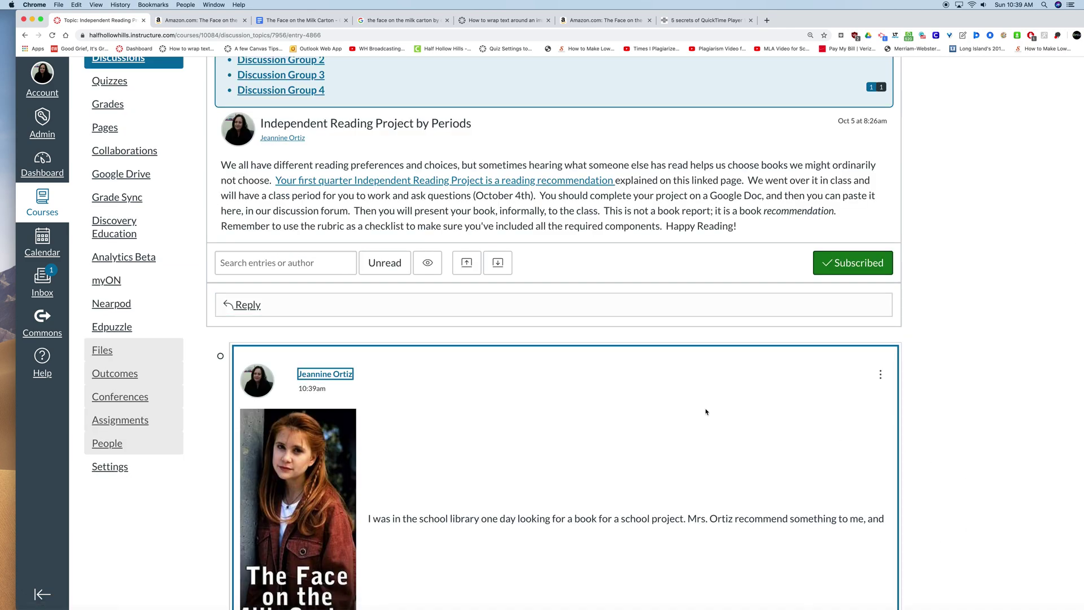
Reopen the posted reply for editing and move the opening text onto a line below the cover
{"action": "scroll", "coordinate": [677, 442], "scroll_direction": "down", "scroll_amount": 3}
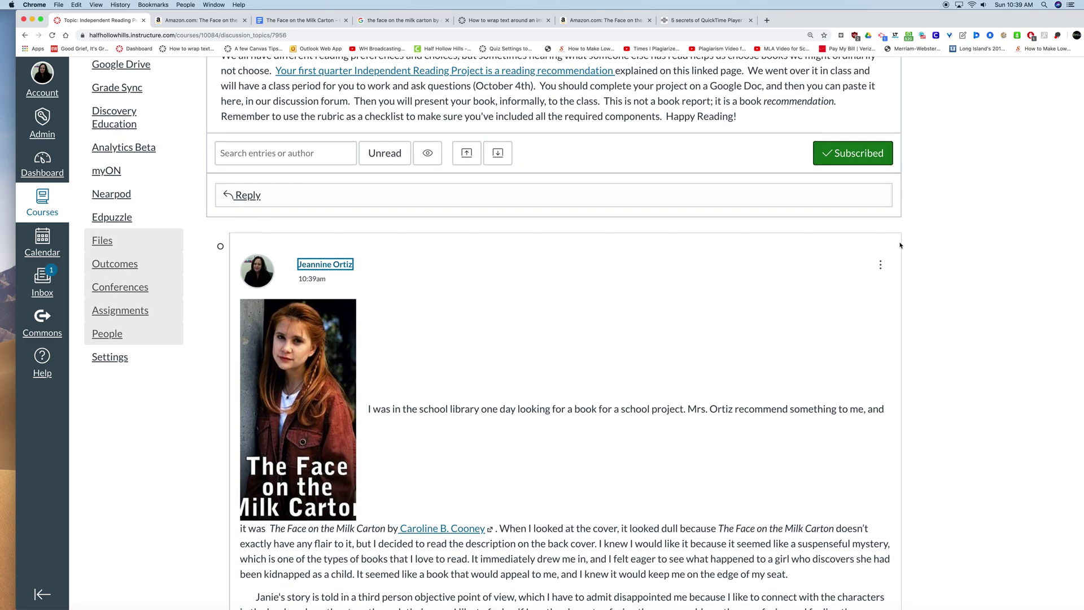
{"action": "left_click", "coordinate": [880, 265]}
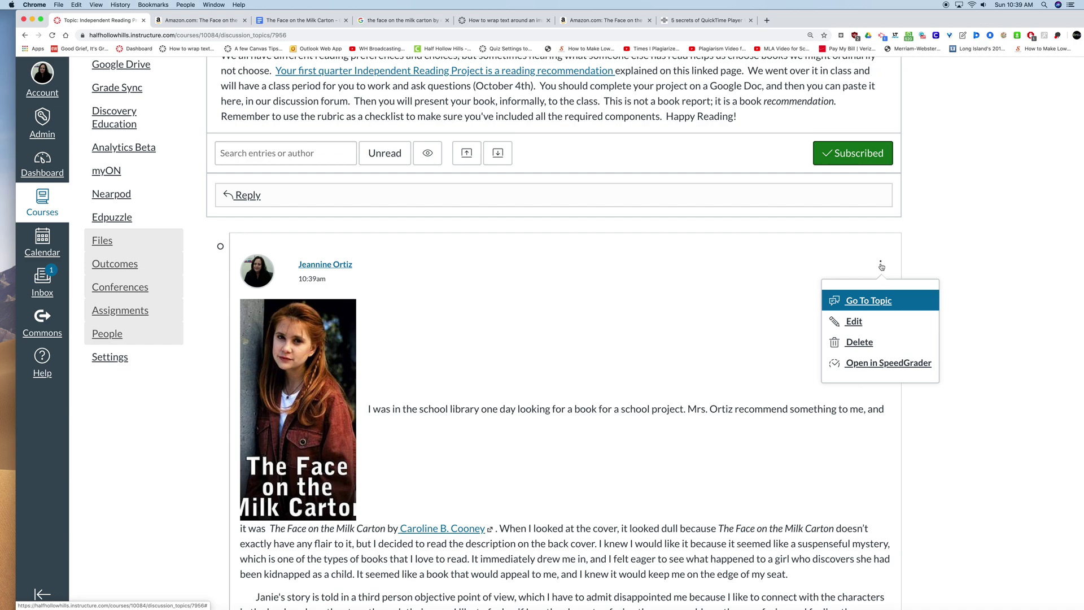
{"action": "left_click", "coordinate": [875, 326]}
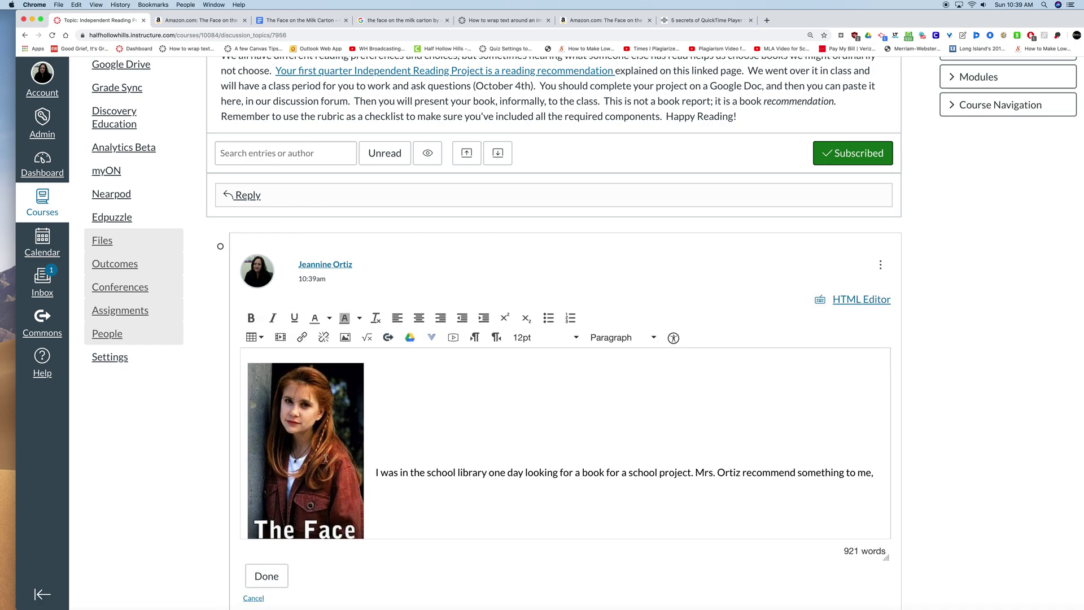
{"action": "left_click", "coordinate": [374, 471]}
{"action": "key", "text": "Return"}
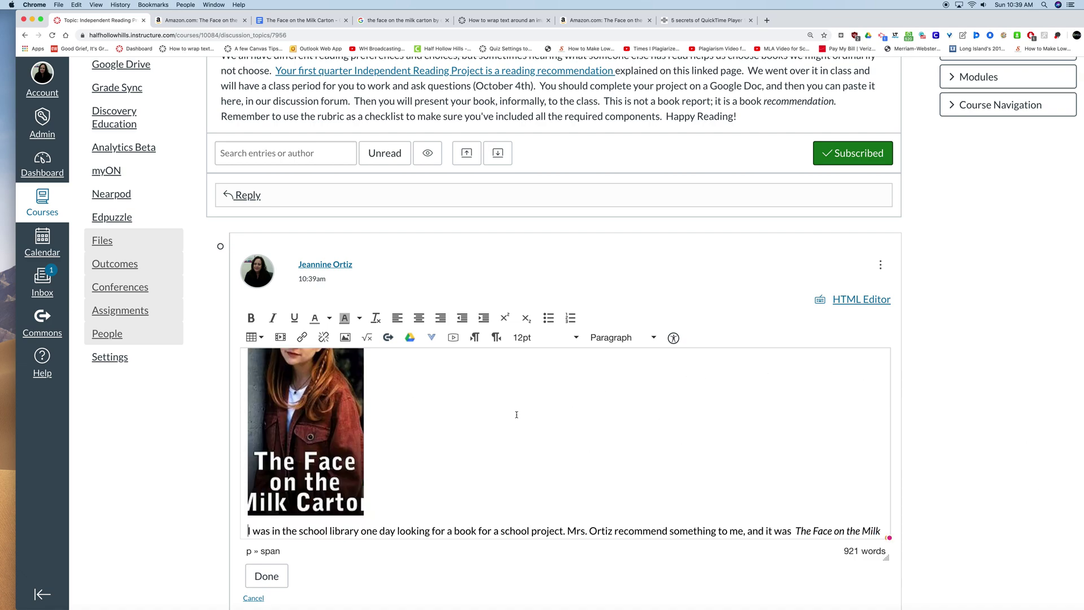
{"action": "scroll", "coordinate": [516, 414], "scroll_direction": "up", "scroll_amount": 3}
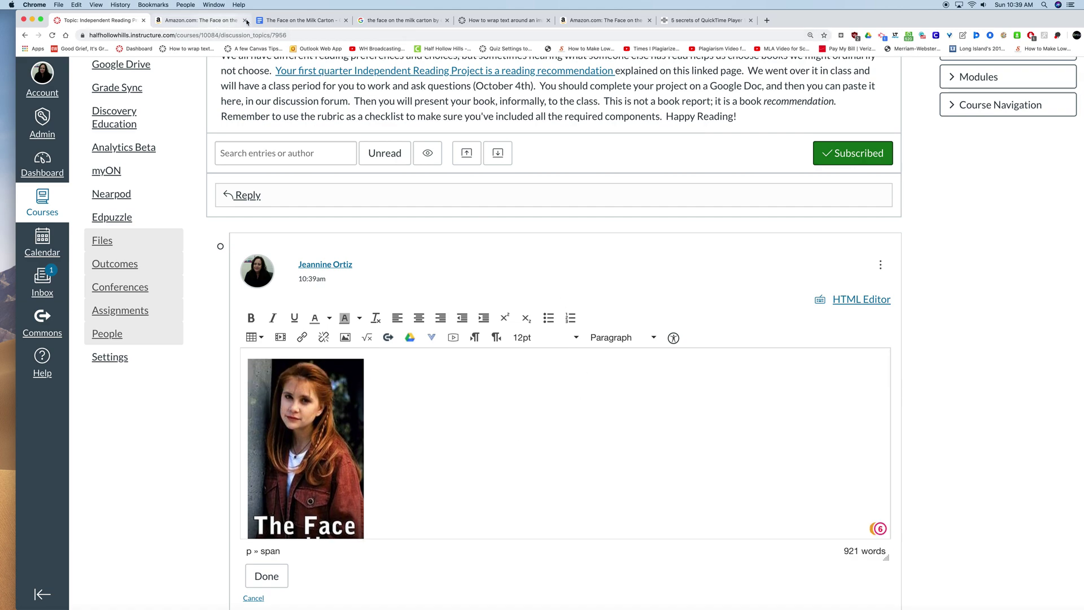
{"action": "left_click", "coordinate": [517, 21]}
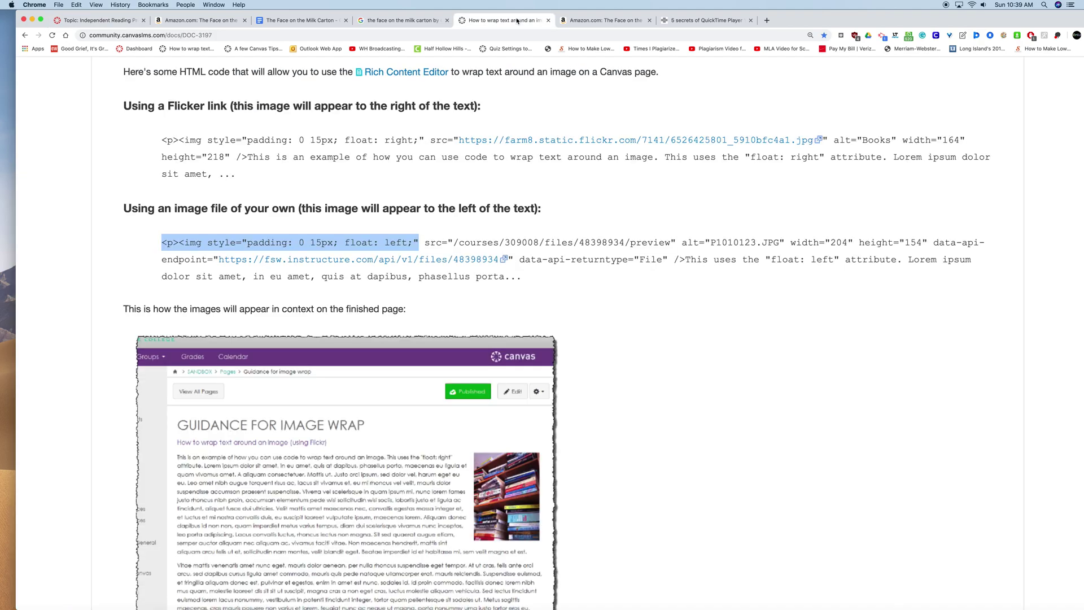
{"action": "scroll", "coordinate": [596, 176], "scroll_direction": "up", "scroll_amount": 3}
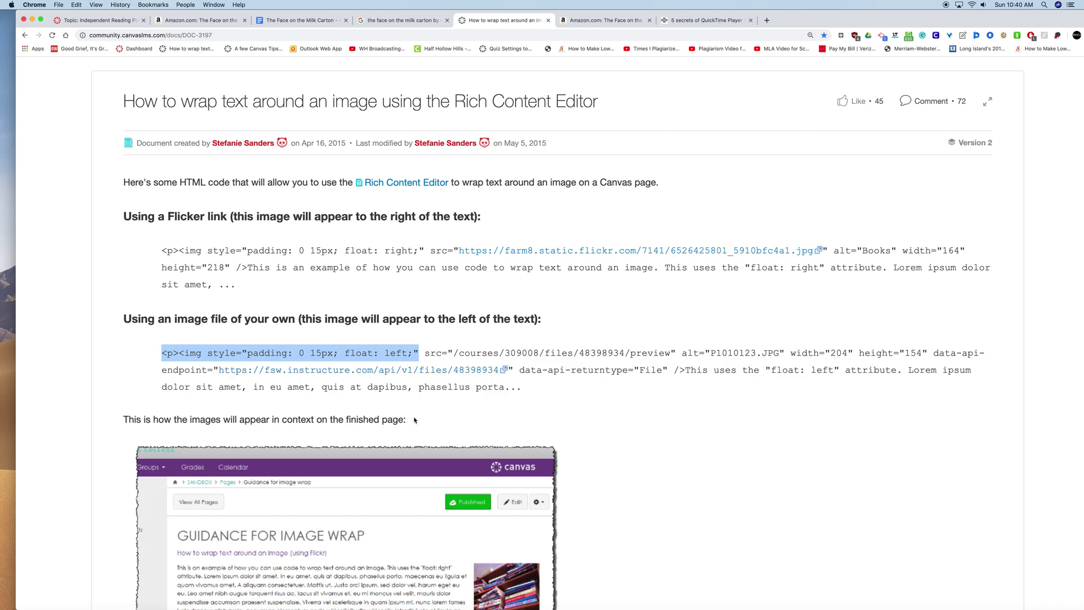
{"action": "scroll", "coordinate": [427, 415], "scroll_direction": "down", "scroll_amount": 5}
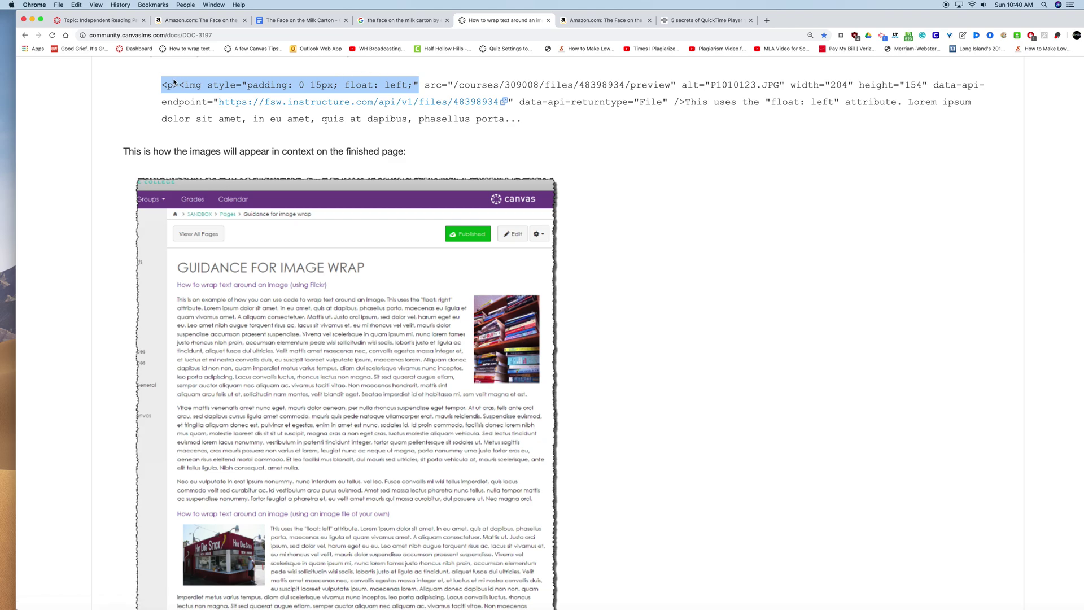
{"action": "left_click", "coordinate": [105, 21]}
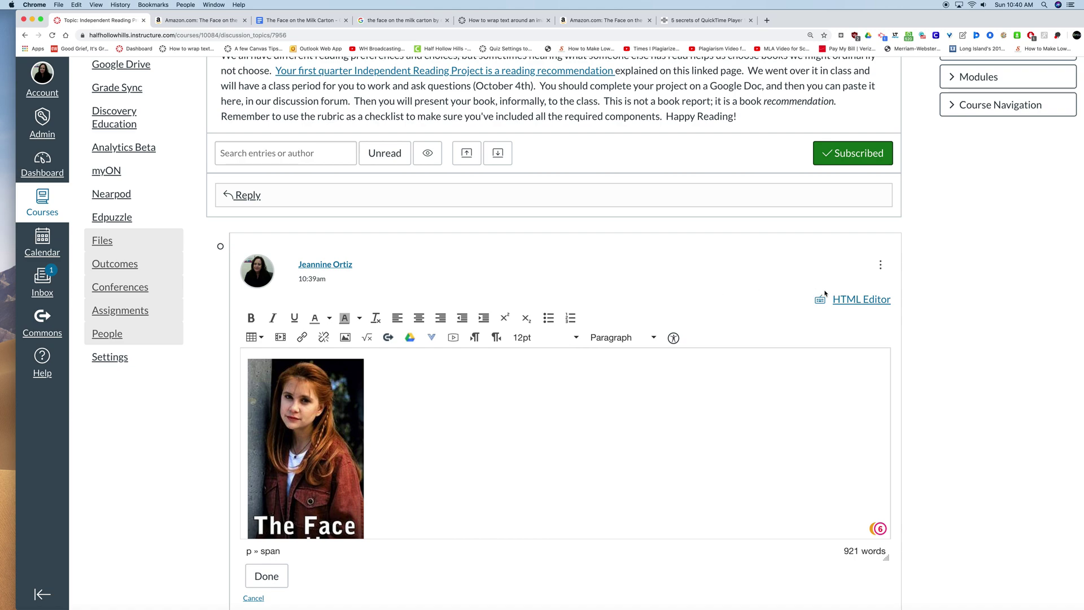
Find the cover image's img tag in the reply's HTML source
{"action": "left_click", "coordinate": [854, 300]}
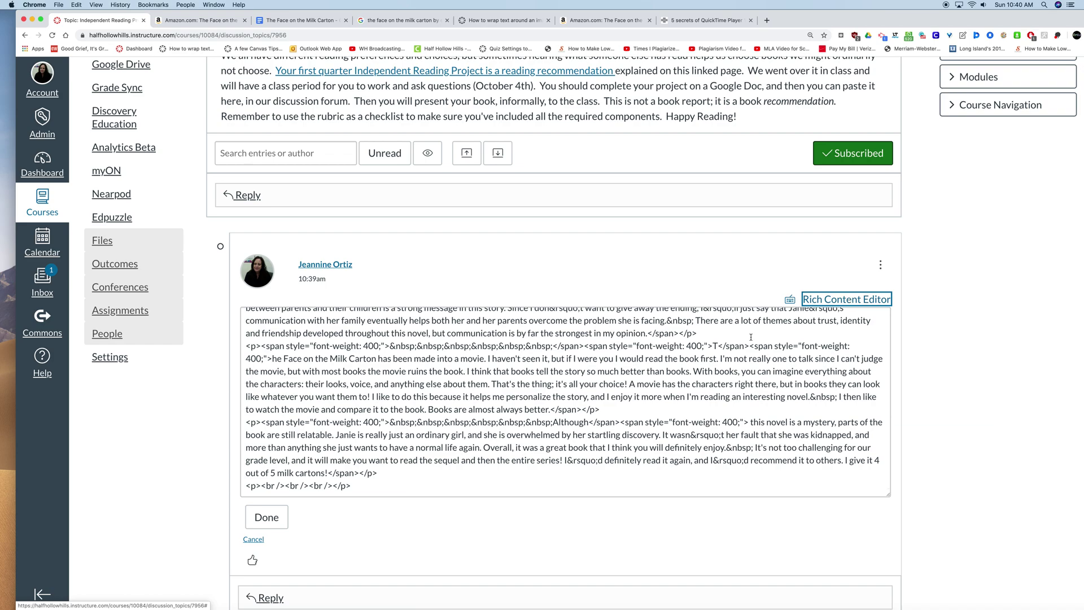
{"action": "scroll", "coordinate": [631, 349], "scroll_direction": "up", "scroll_amount": 10}
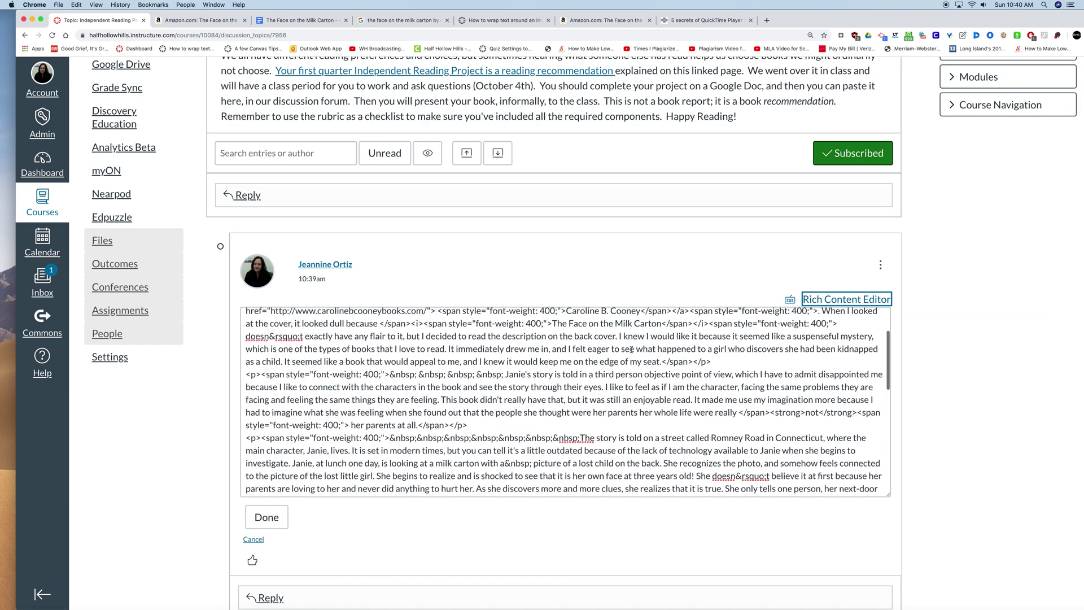
{"action": "scroll", "coordinate": [631, 349], "scroll_direction": "up", "scroll_amount": 5}
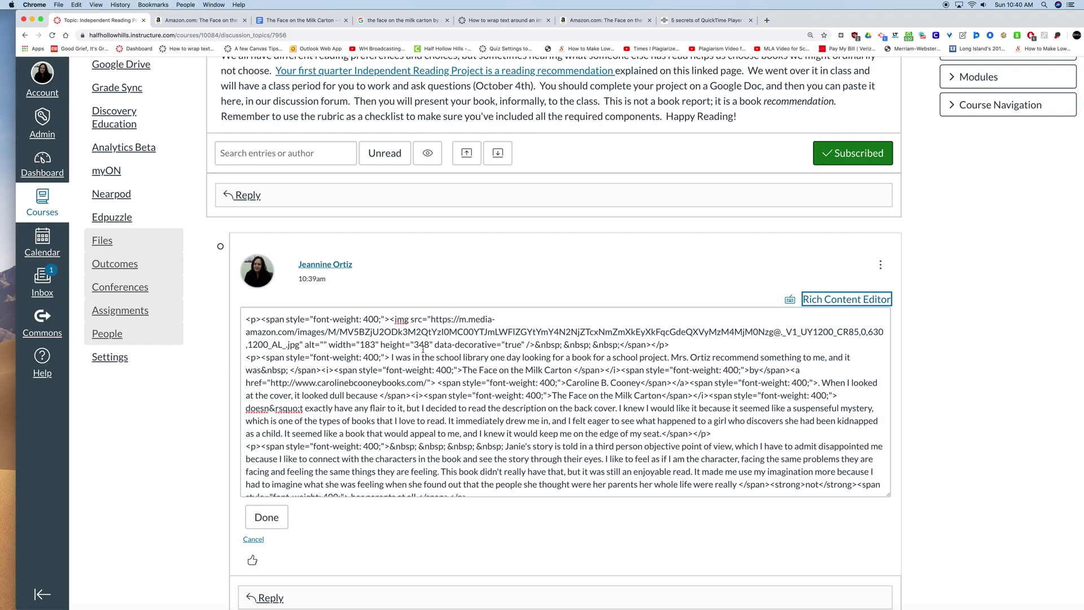
{"action": "left_click_drag", "start_coordinate": [414, 319], "coordinate": [394, 319]}
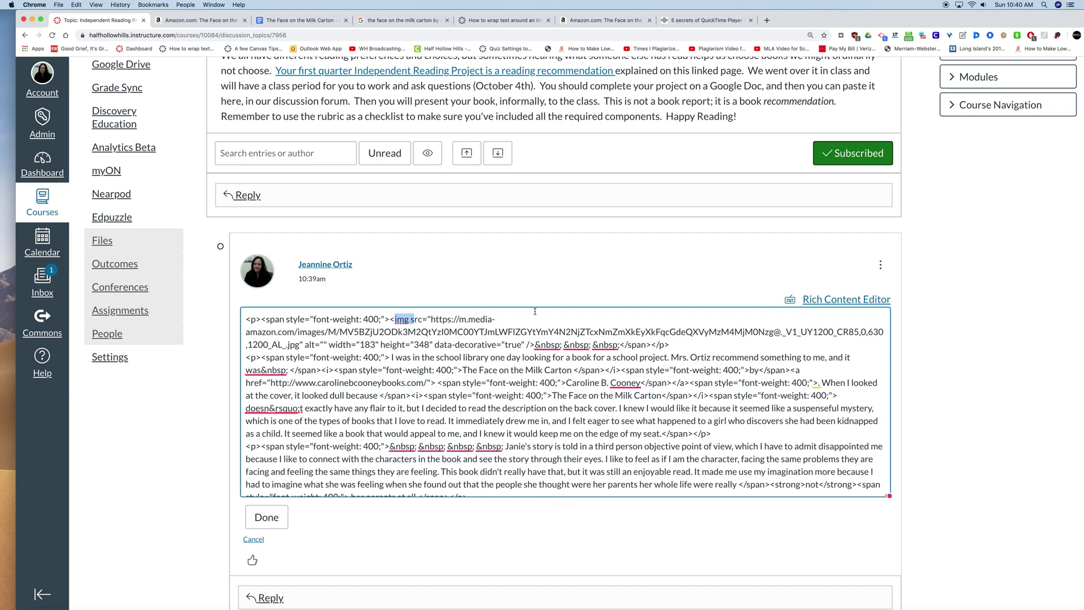
{"action": "key", "text": "super+f"}
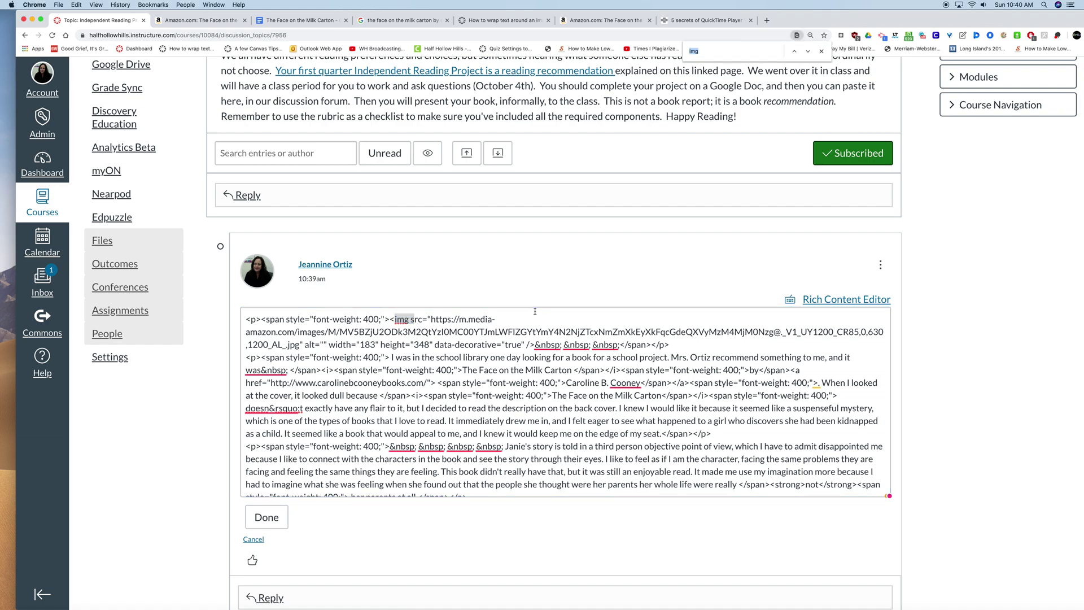
{"action": "left_click", "coordinate": [708, 52]}
{"action": "key", "text": "Return"}
Add the float: left, padding 0 15px style before the img tag and save the reply
{"action": "left_click", "coordinate": [398, 324]}
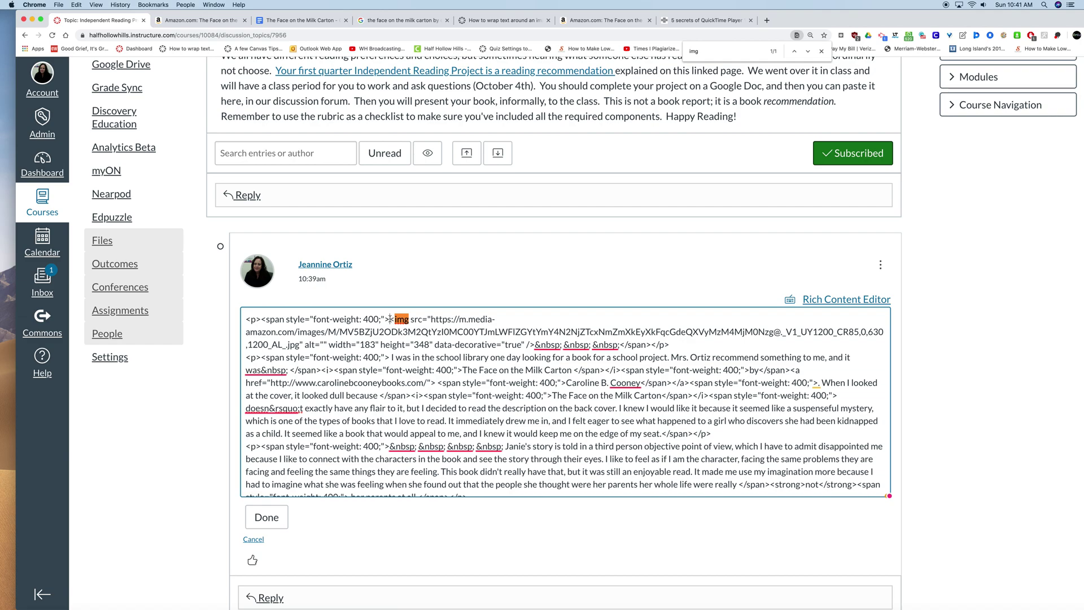
{"action": "type", "text": "<p><img style=\"padding: 0 15px; float: left;\""}
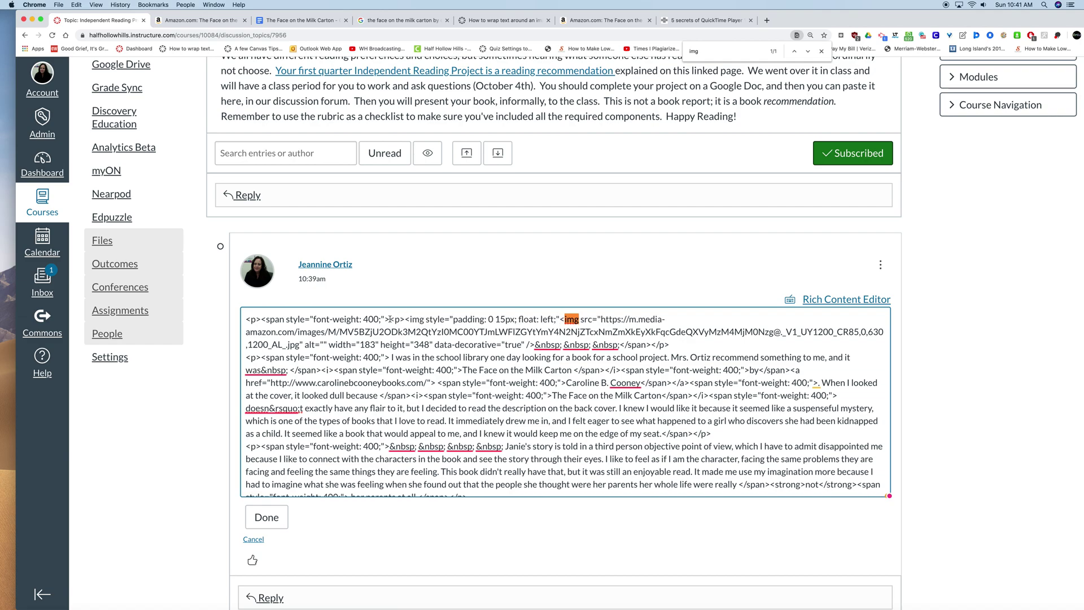
{"action": "scroll", "coordinate": [613, 434], "scroll_direction": "down", "scroll_amount": 15}
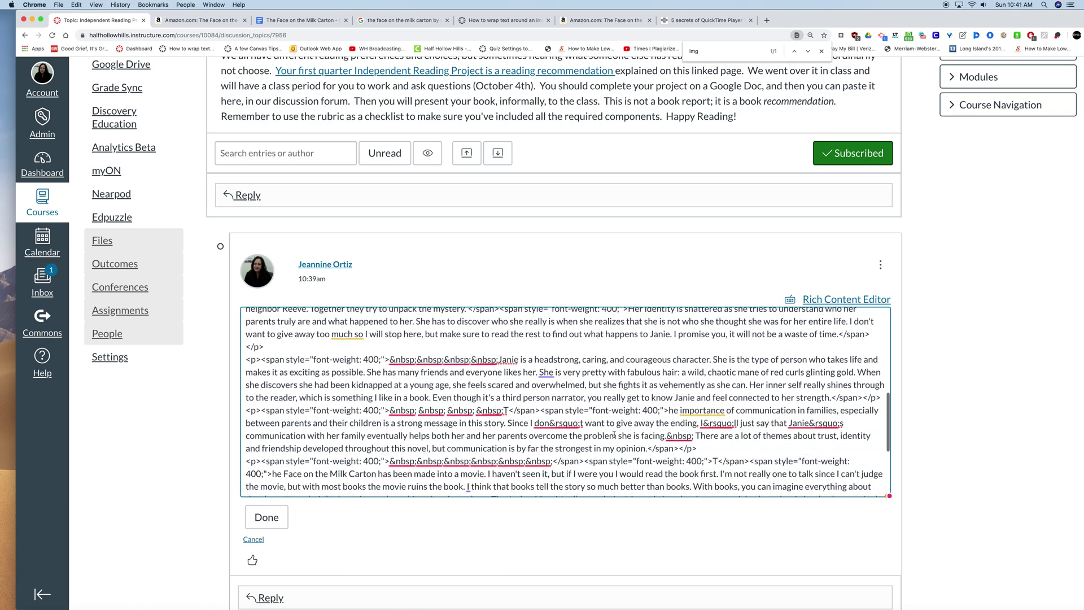
{"action": "left_click", "coordinate": [267, 517]}
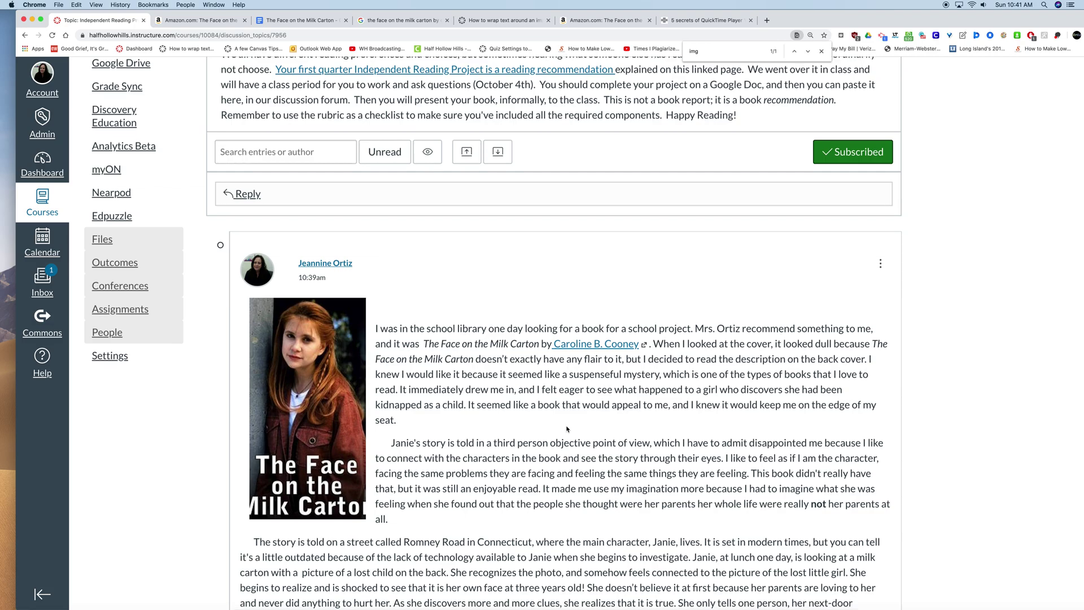
{"action": "scroll", "coordinate": [567, 428], "scroll_direction": "down", "scroll_amount": 10}
{"action": "scroll", "coordinate": [566, 426], "scroll_direction": "up", "scroll_amount": 10}
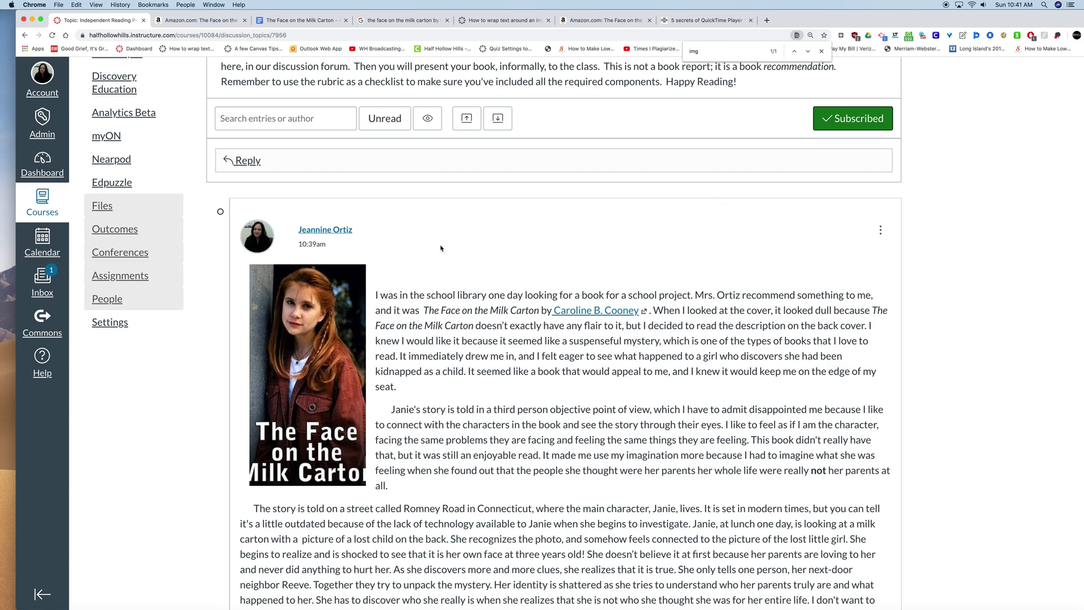
{"action": "left_click", "coordinate": [880, 231]}
Reopen the reply and remove the blank top line so the first paragraph sits beside the cover
{"action": "left_click", "coordinate": [853, 286]}
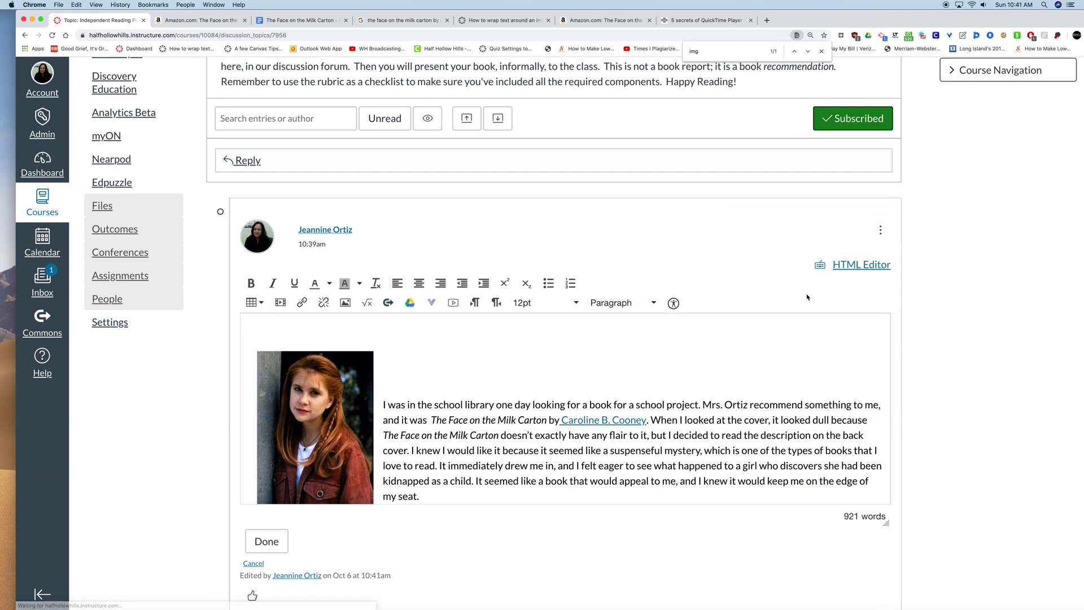
{"action": "left_click", "coordinate": [406, 384]}
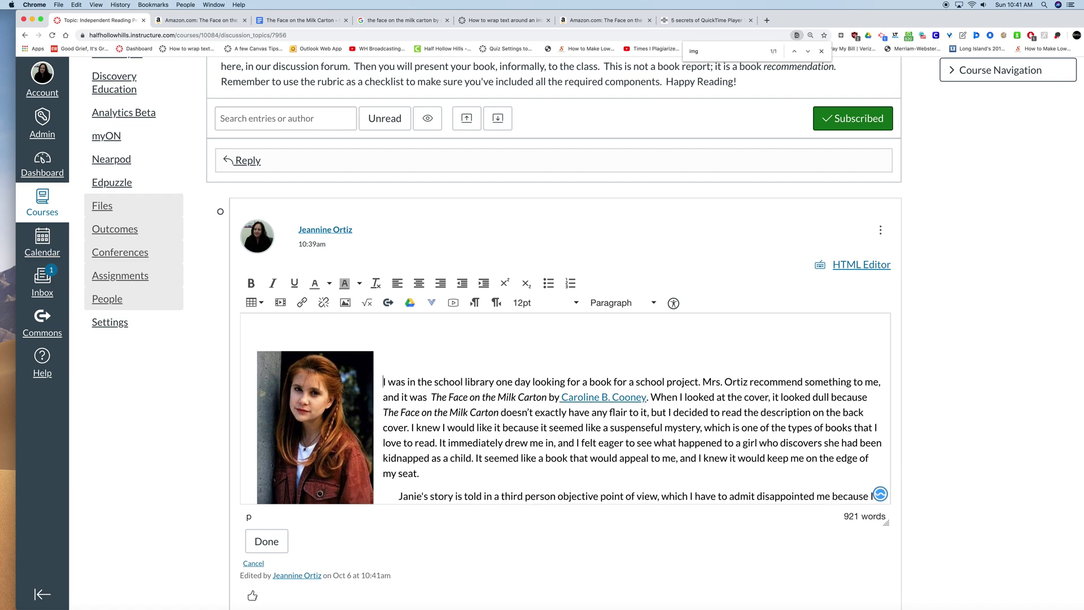
{"action": "key", "text": "Delete"}
{"action": "key", "text": "BackSpace"}
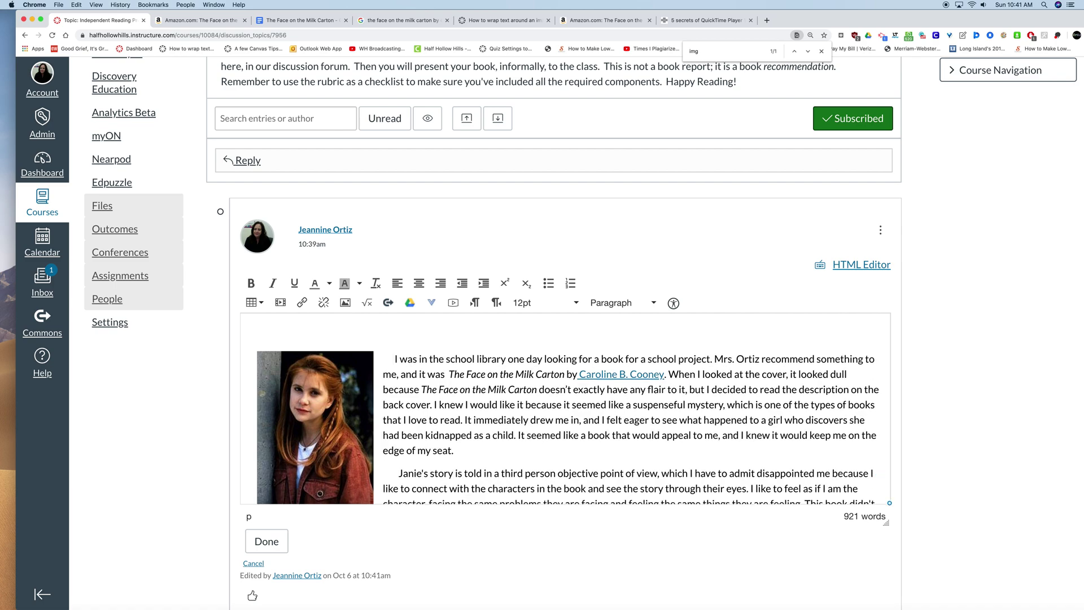
{"action": "scroll", "coordinate": [508, 433], "scroll_direction": "down", "scroll_amount": 10}
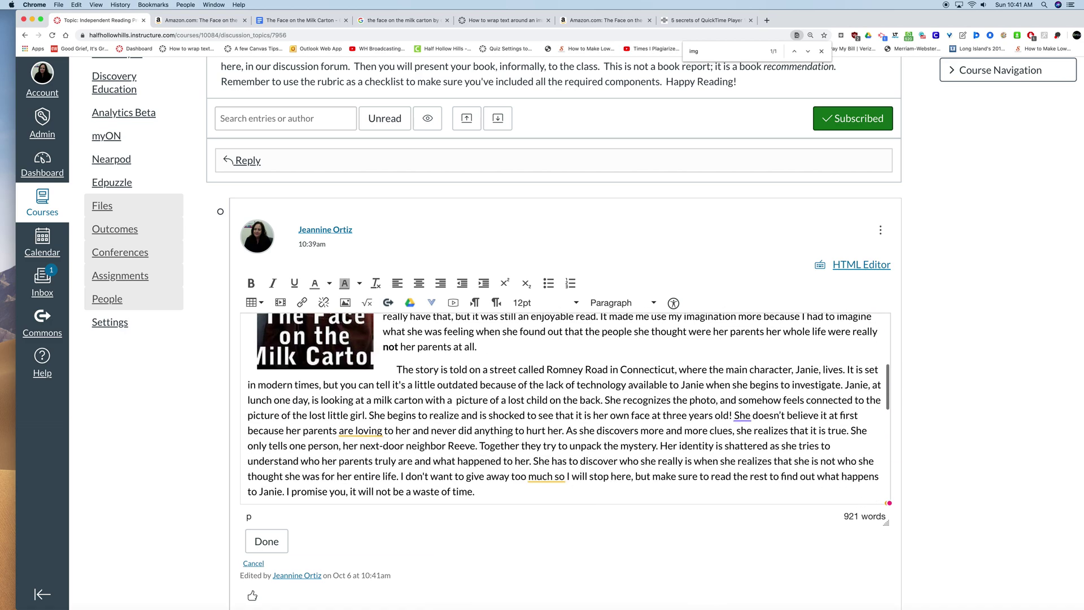
{"action": "scroll", "coordinate": [508, 433], "scroll_direction": "down", "scroll_amount": 5}
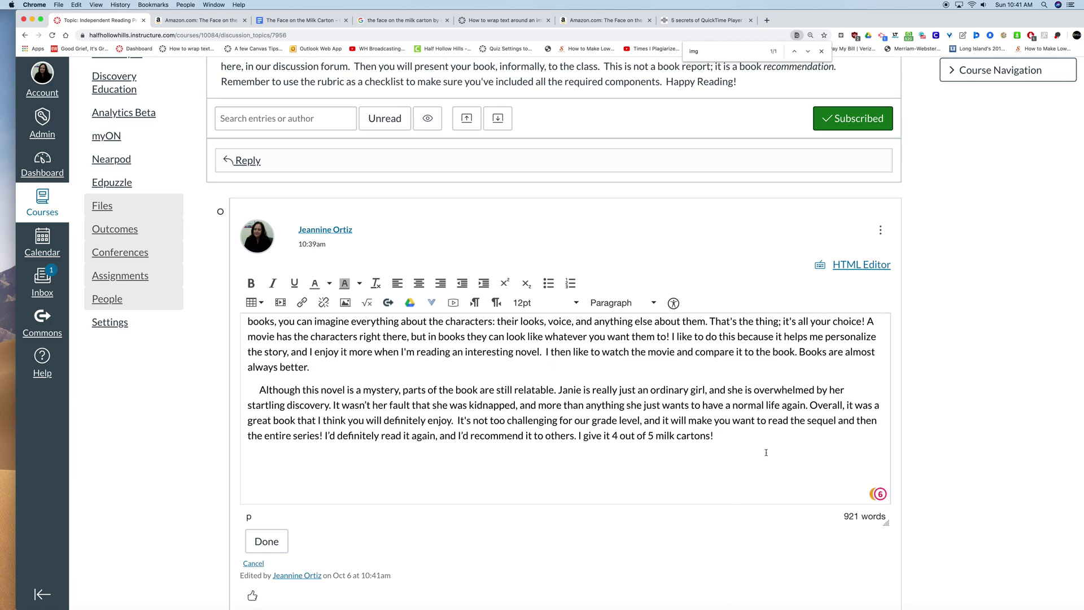
{"action": "left_click_drag", "start_coordinate": [579, 435], "coordinate": [720, 437]}
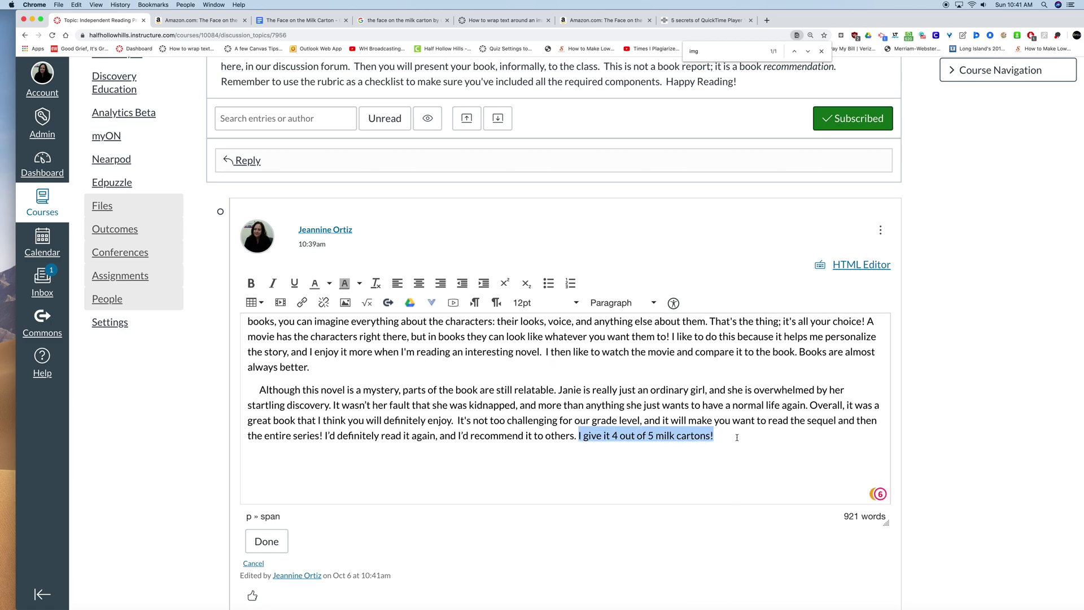
{"action": "left_click", "coordinate": [737, 437]}
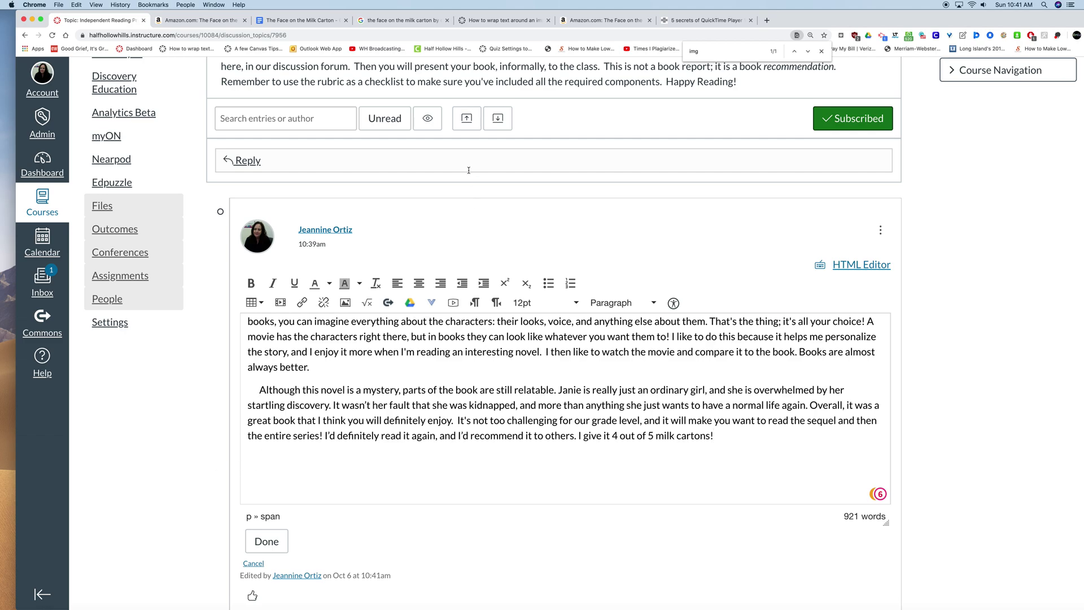
{"action": "left_click", "coordinate": [393, 20]}
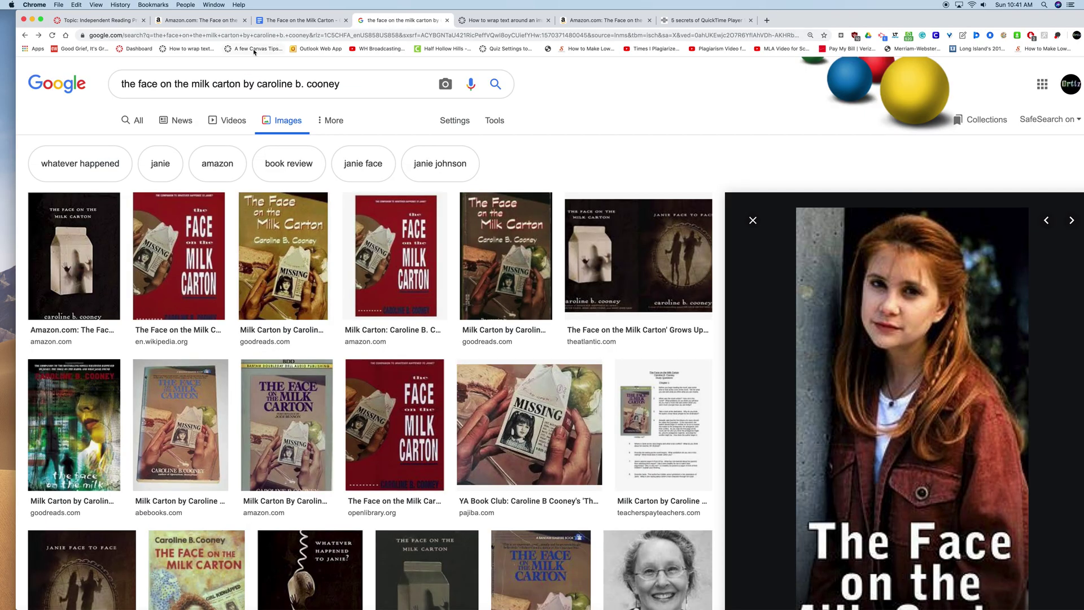
Copy the image address of the blue Shutterstock milk-carton picture from Google Images
{"action": "left_click", "coordinate": [39, 37]}
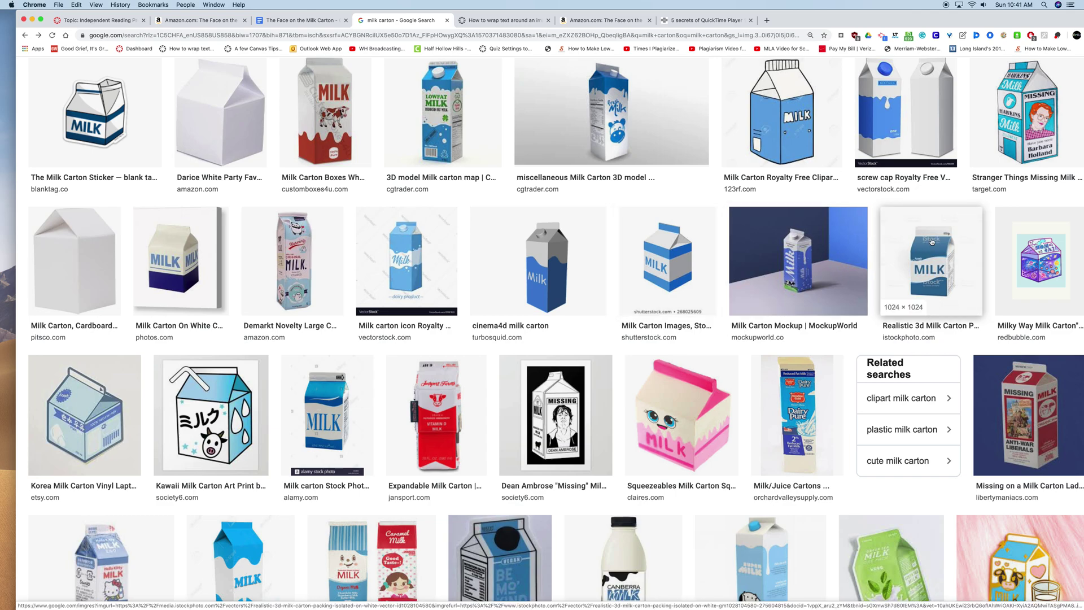
{"action": "left_click", "coordinate": [668, 269]}
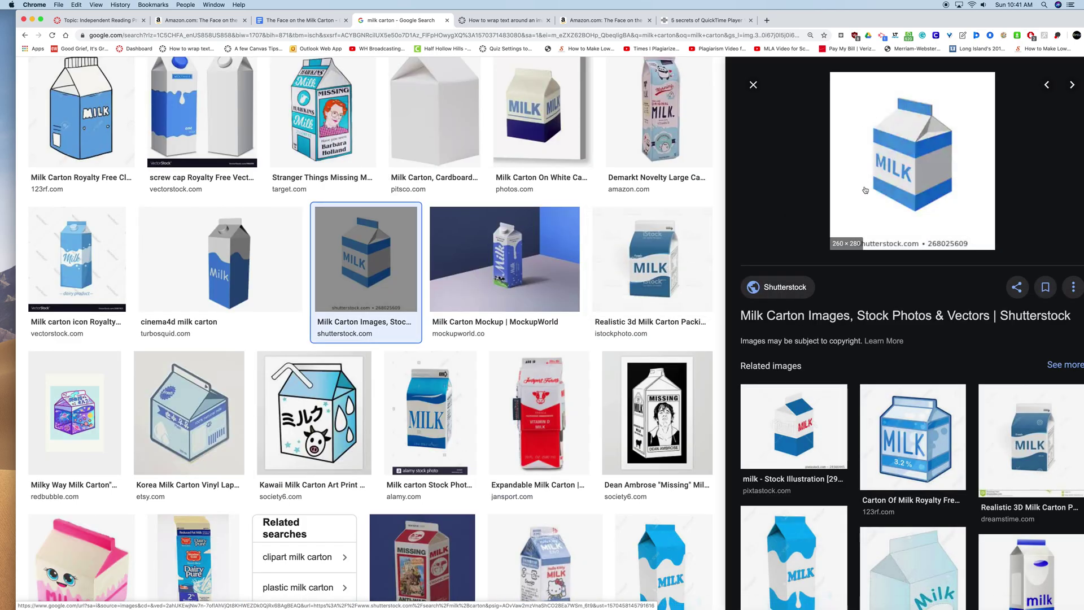
{"action": "right_click", "coordinate": [923, 189]}
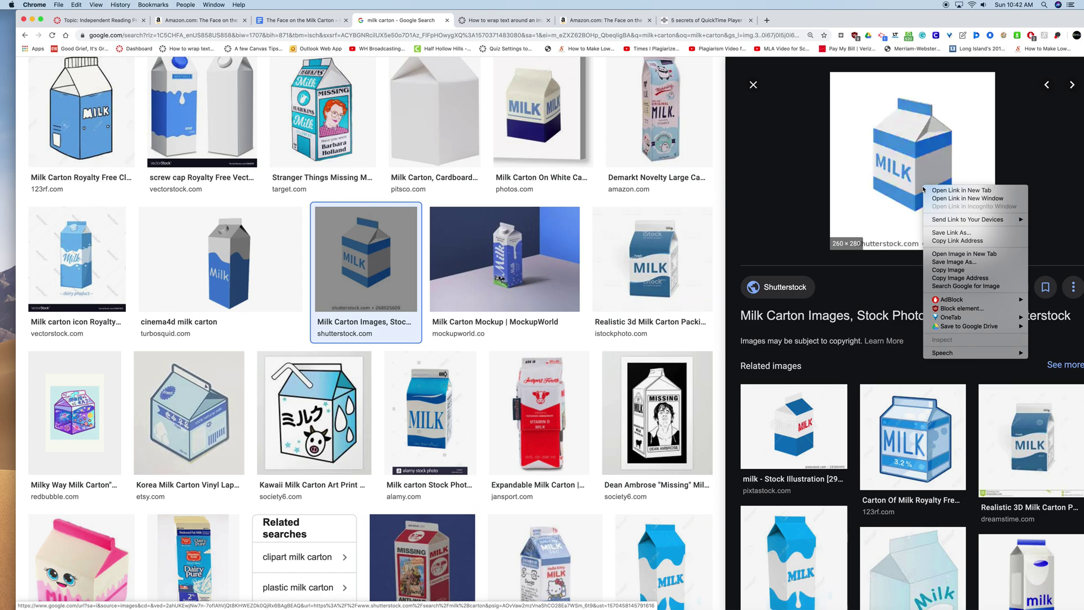
{"action": "left_click", "coordinate": [938, 279]}
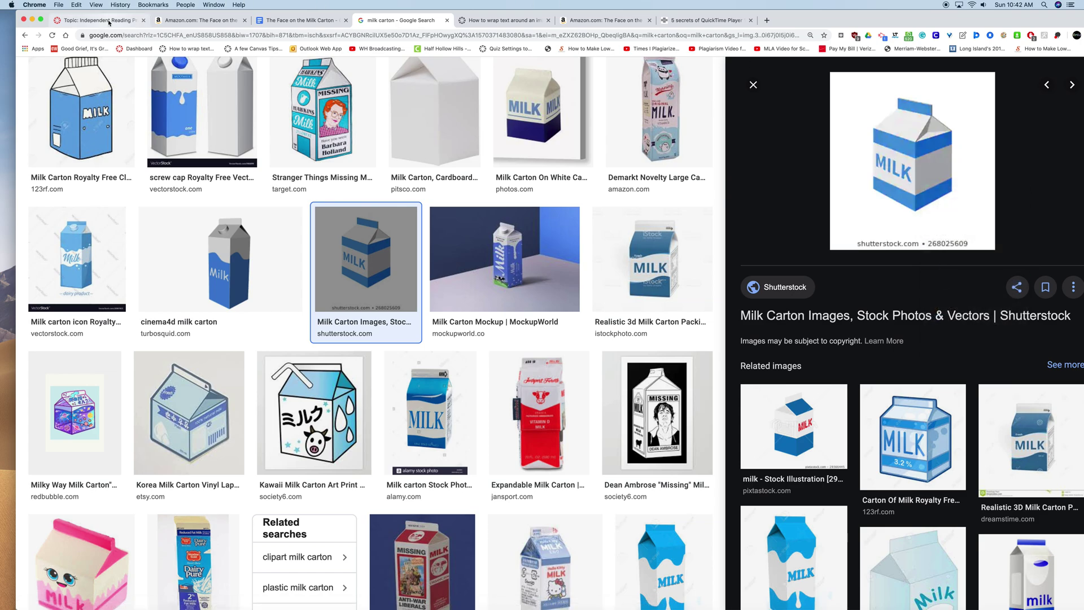
{"action": "left_click", "coordinate": [107, 22]}
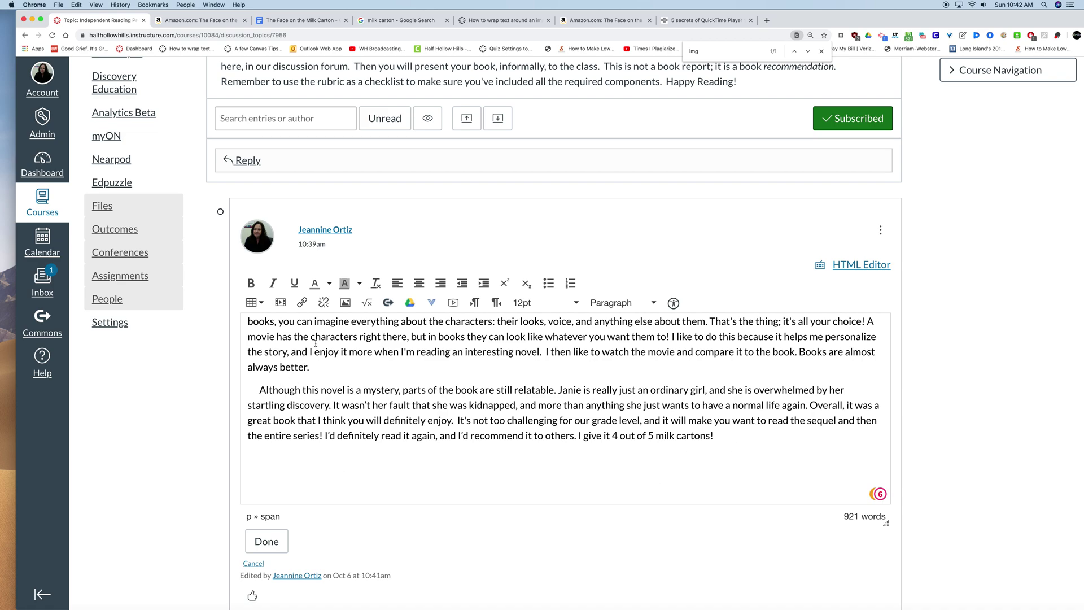
Insert the milk-carton image from its pasted URL, marked as a decorative image
{"action": "left_click", "coordinate": [345, 303]}
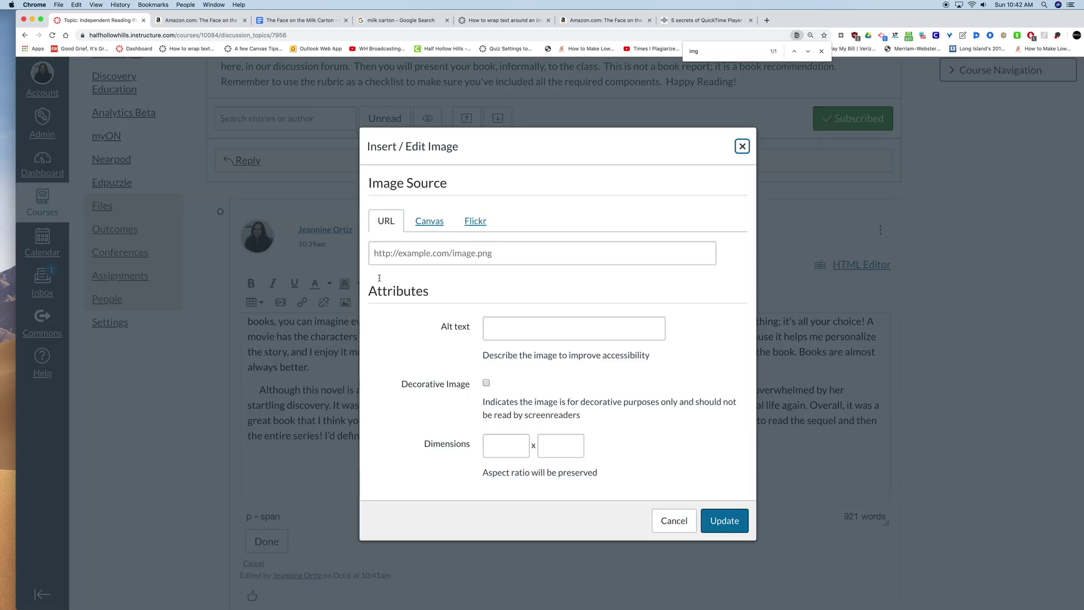
{"action": "left_click", "coordinate": [396, 254]}
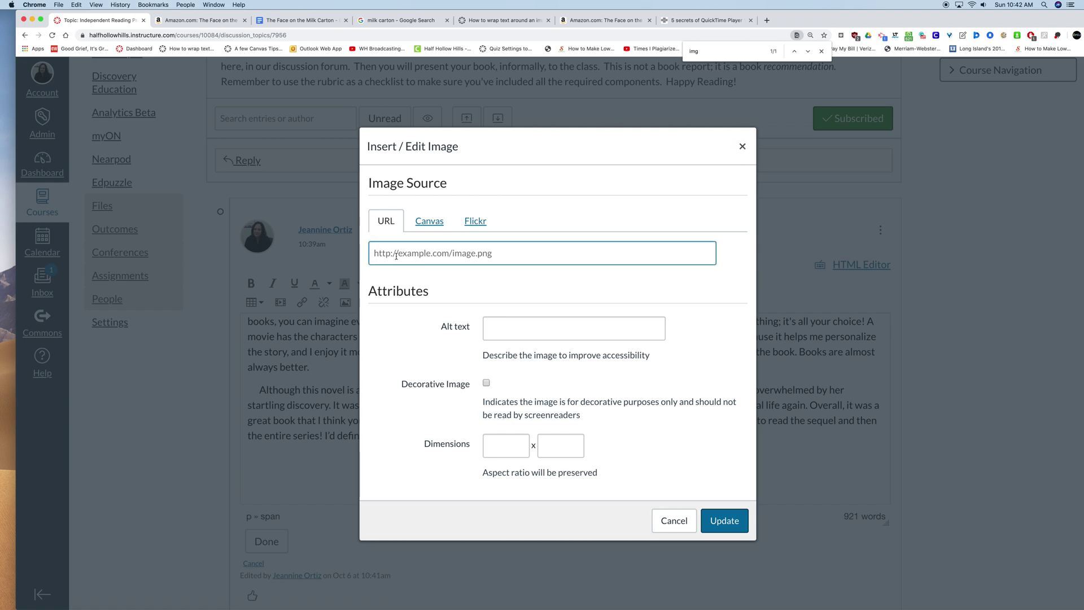
{"action": "key", "text": "super+v"}
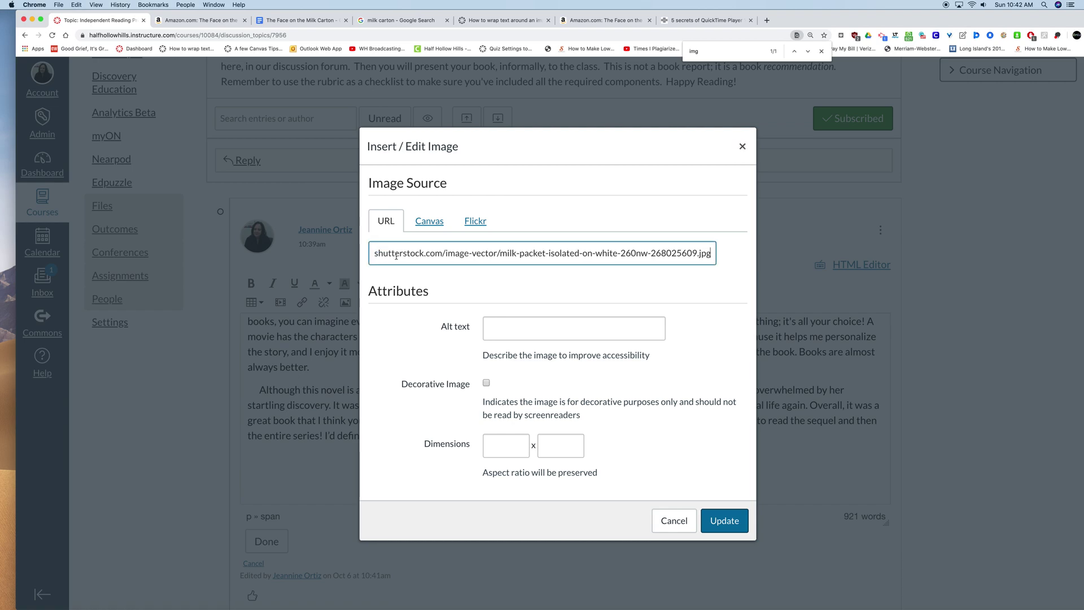
{"action": "left_click", "coordinate": [487, 383]}
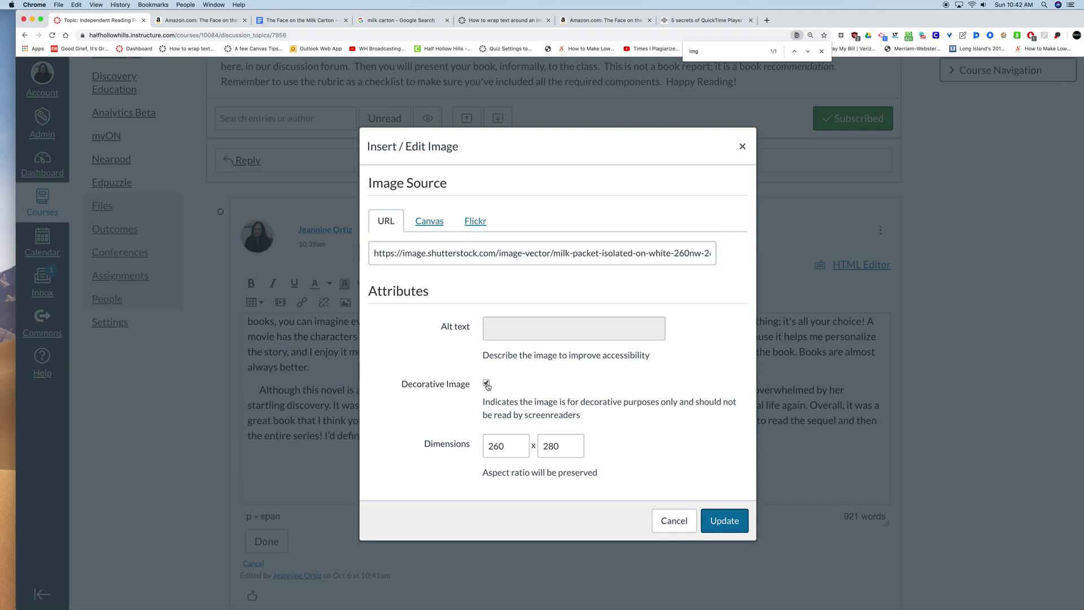
{"action": "left_click", "coordinate": [728, 523]}
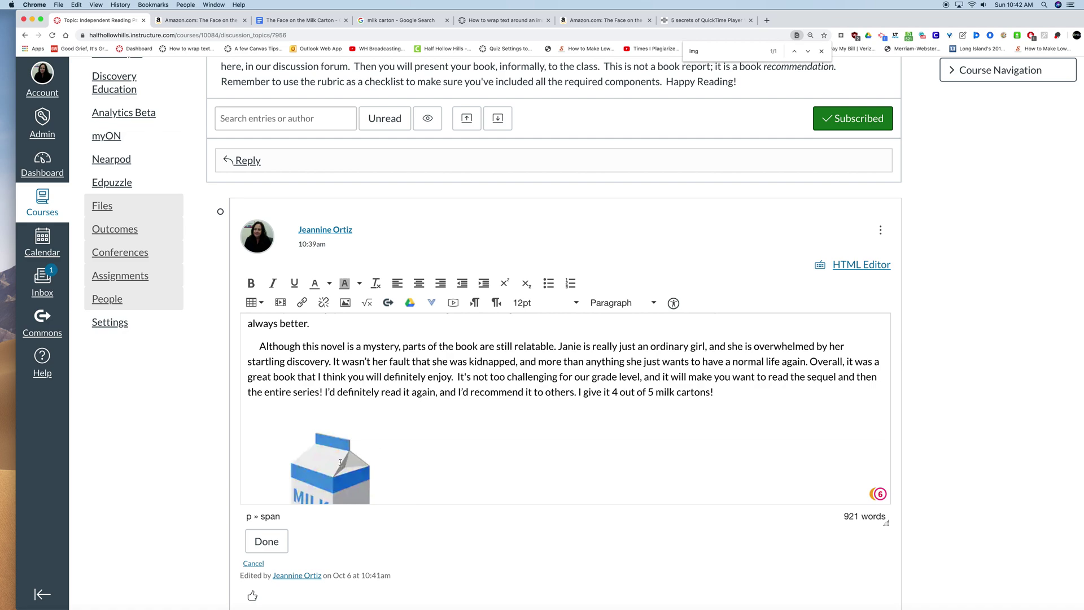
Shrink the carton to about 179 x 193, paste three more copies, and centre the row
{"action": "left_click", "coordinate": [340, 463]}
{"action": "left_click_drag", "start_coordinate": [413, 406], "coordinate": [345, 416]}
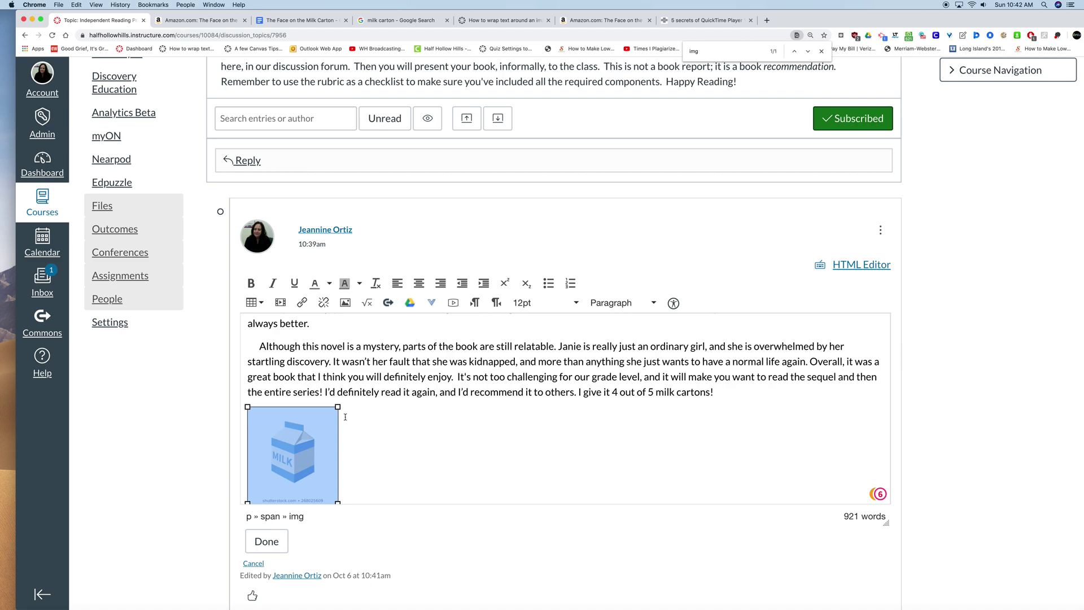
{"action": "left_click", "coordinate": [346, 418]}
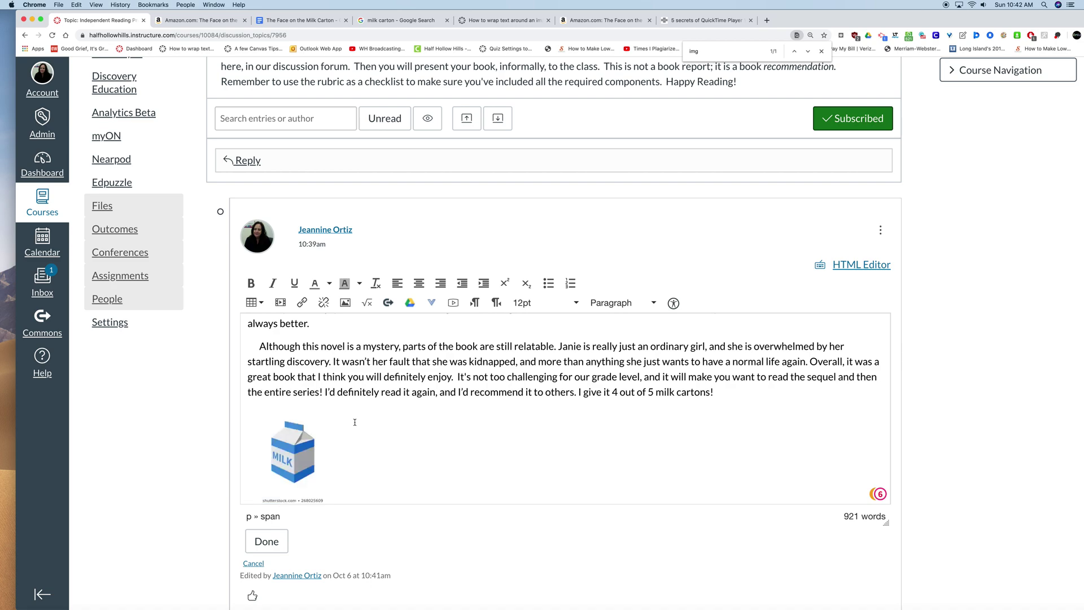
{"action": "key", "text": "super+v"}
{"action": "key", "text": "super+v"}
{"action": "key", "text": "super+v"}
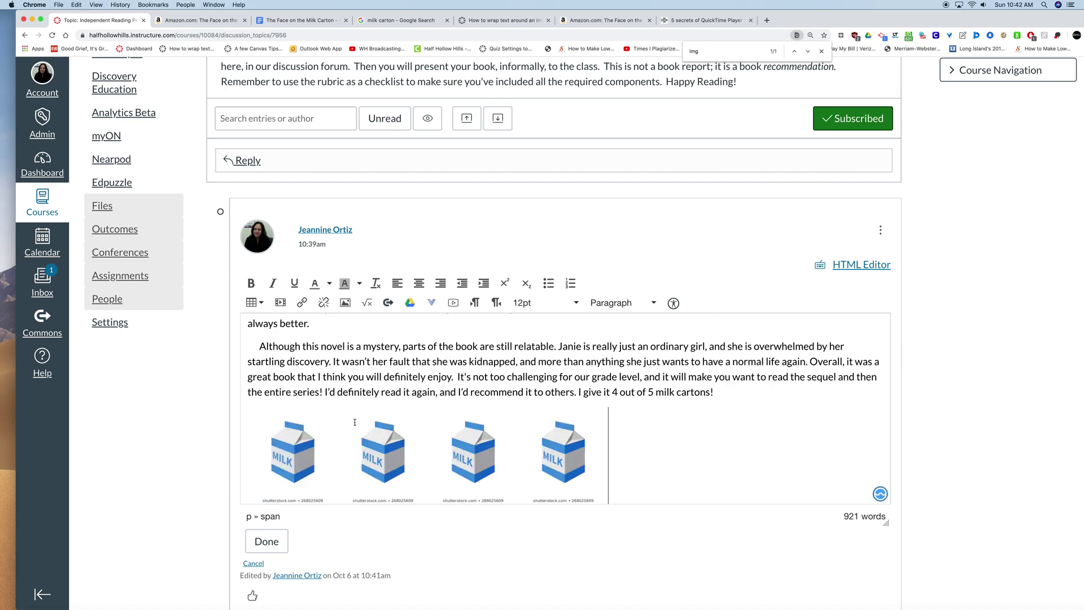
{"action": "left_click", "coordinate": [419, 283]}
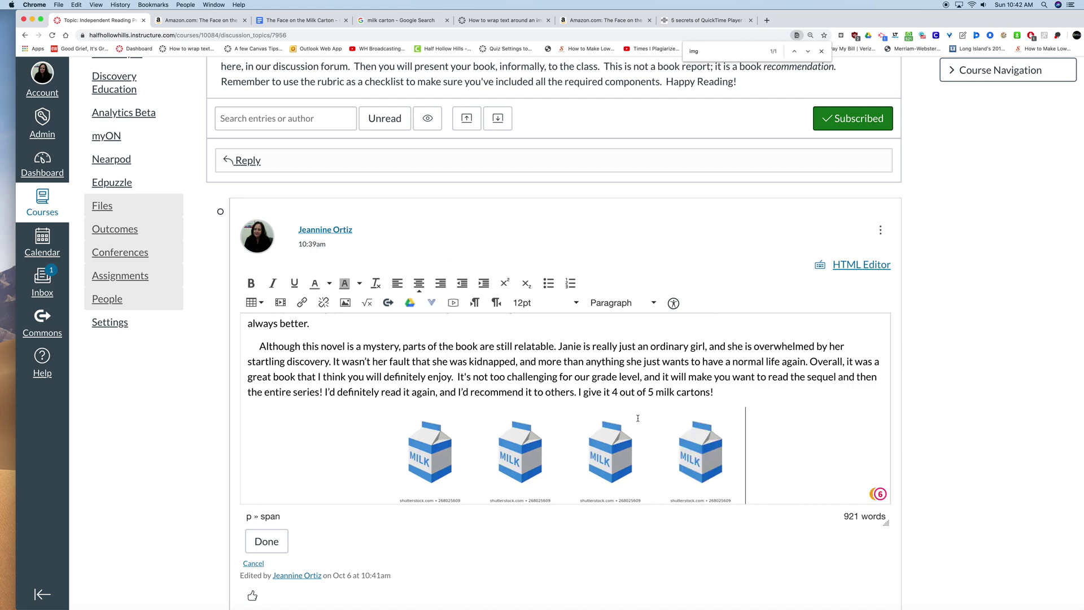
Type 'Click here to read the first chapter.' after 'milk cartons!' and select the word 'here'
{"action": "left_click", "coordinate": [740, 392]}
{"action": "type", "text": "Click here to "}
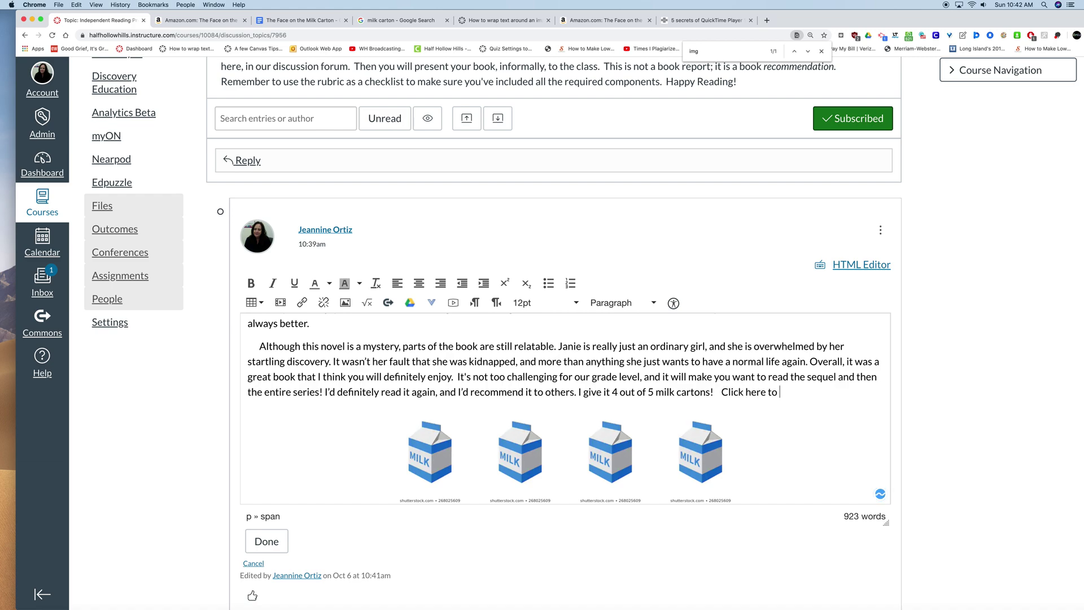
{"action": "type", "text": "read the first chapter."}
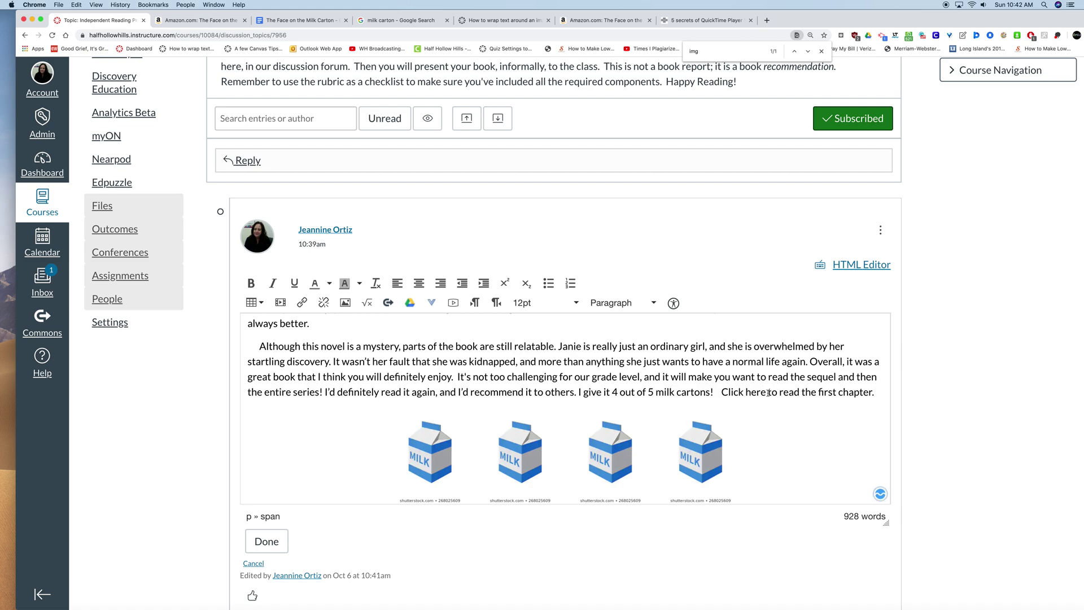
{"action": "left_click_drag", "start_coordinate": [768, 392], "coordinate": [745, 394]}
{"action": "left_click", "coordinate": [585, 19]}
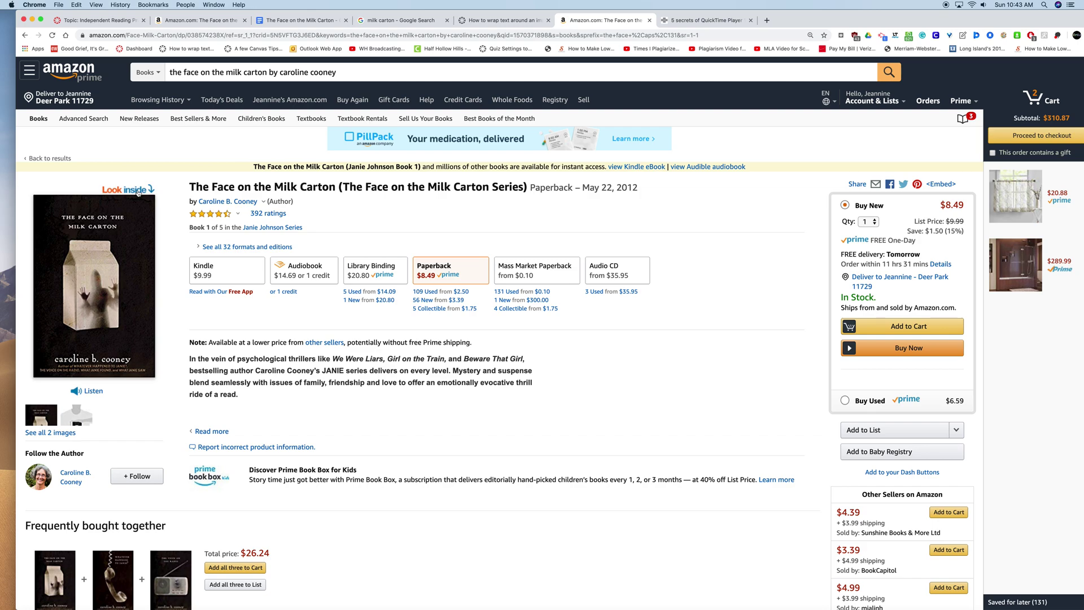
Open the book's Look Inside preview at Chapter 1's first page and select its URL
{"action": "left_click", "coordinate": [138, 192]}
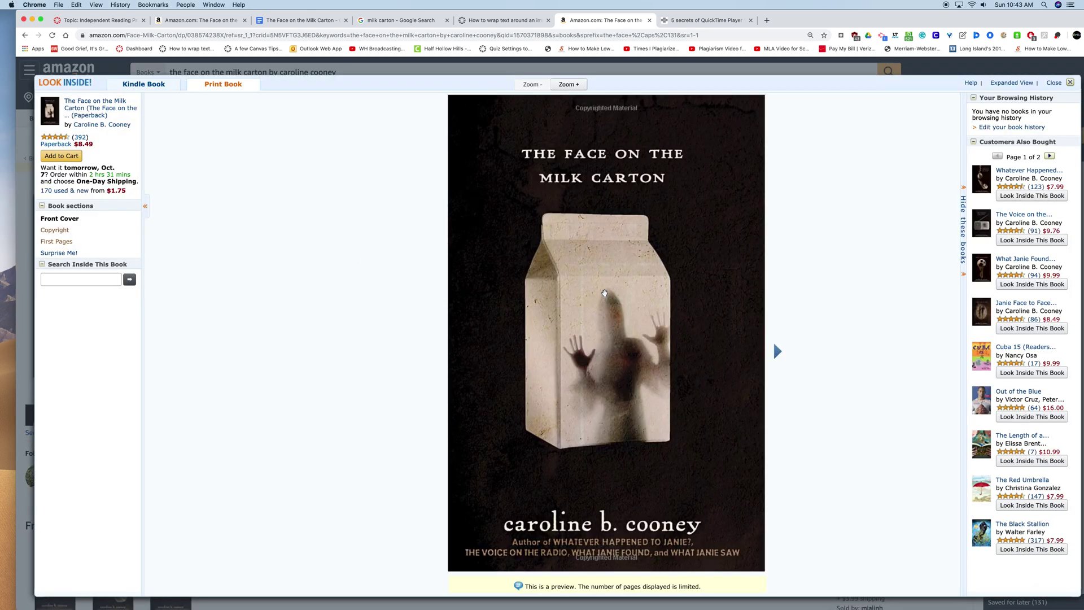
{"action": "left_click", "coordinate": [775, 351]}
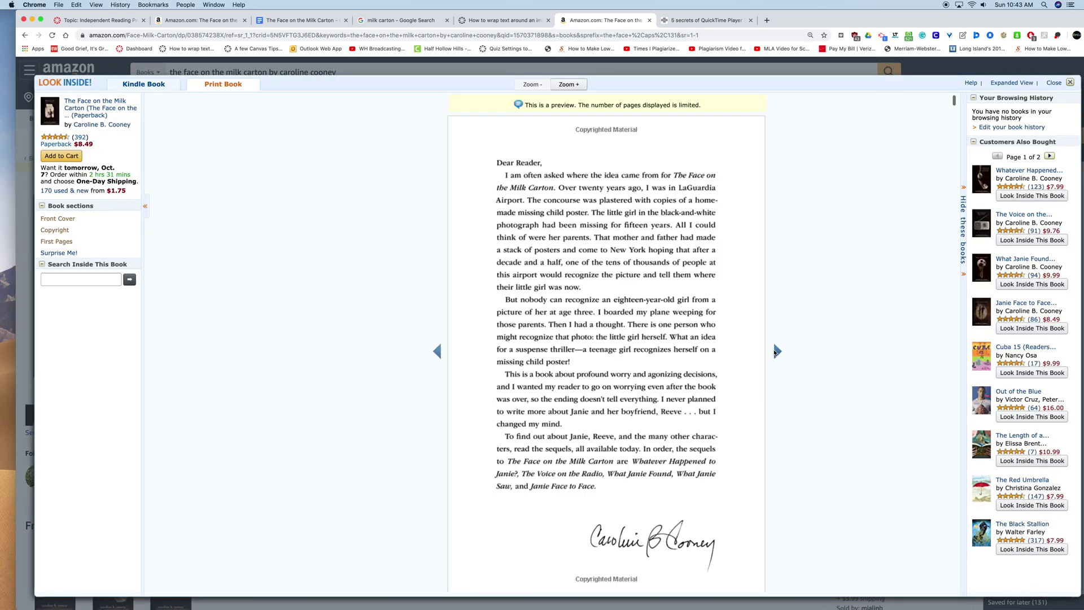
{"action": "left_click", "coordinate": [776, 352]}
{"action": "left_click", "coordinate": [776, 351]}
{"action": "left_click", "coordinate": [776, 351]}
{"action": "left_click", "coordinate": [775, 351]}
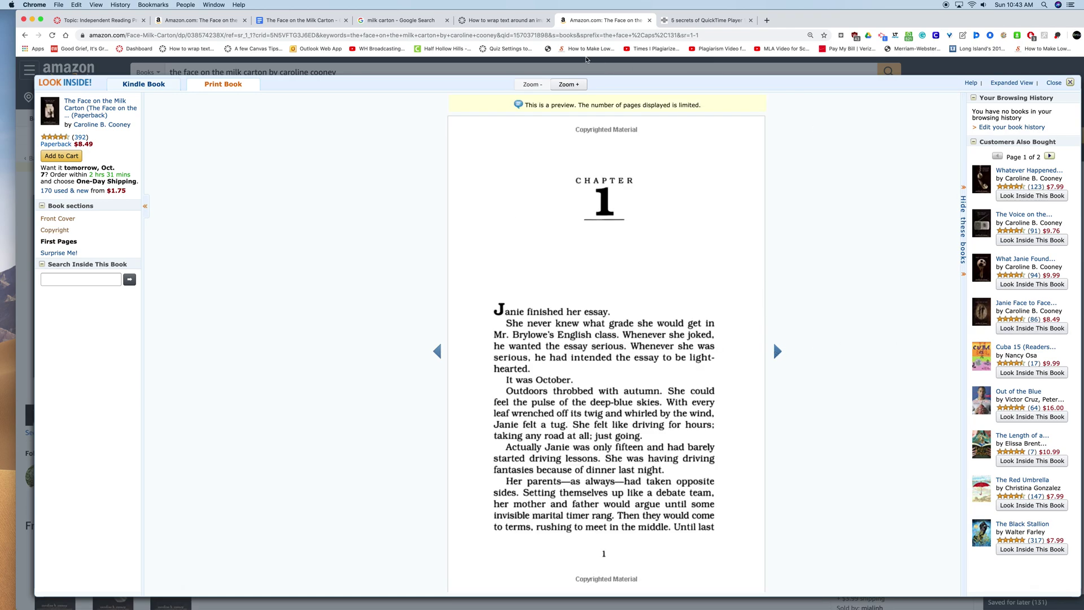
{"action": "left_click", "coordinate": [531, 36]}
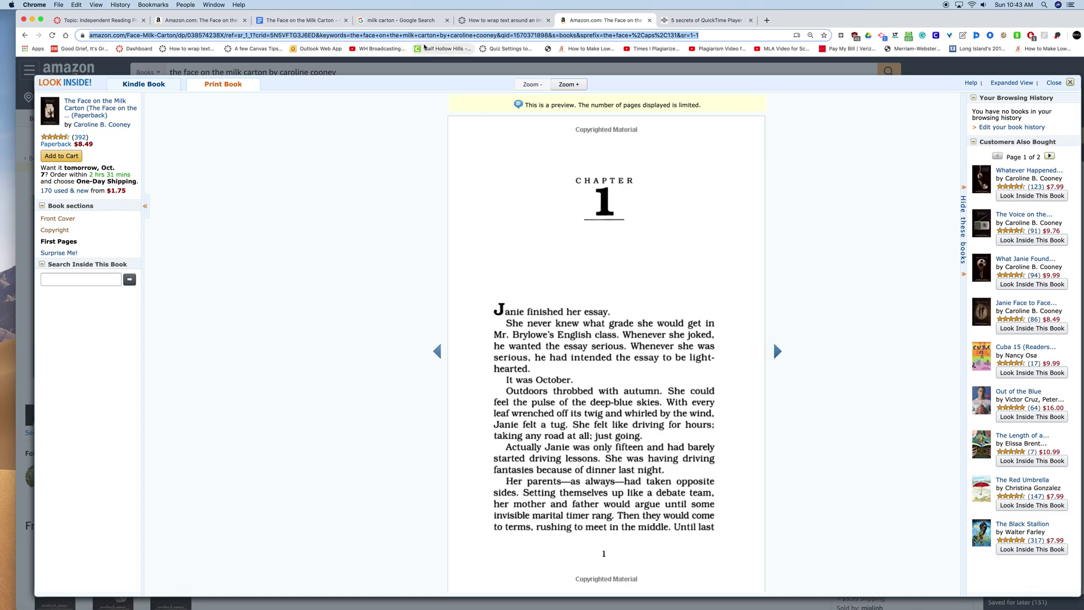
Link the selected word 'here' to the Amazon Chapter 1 preview URL
{"action": "left_click", "coordinate": [99, 20]}
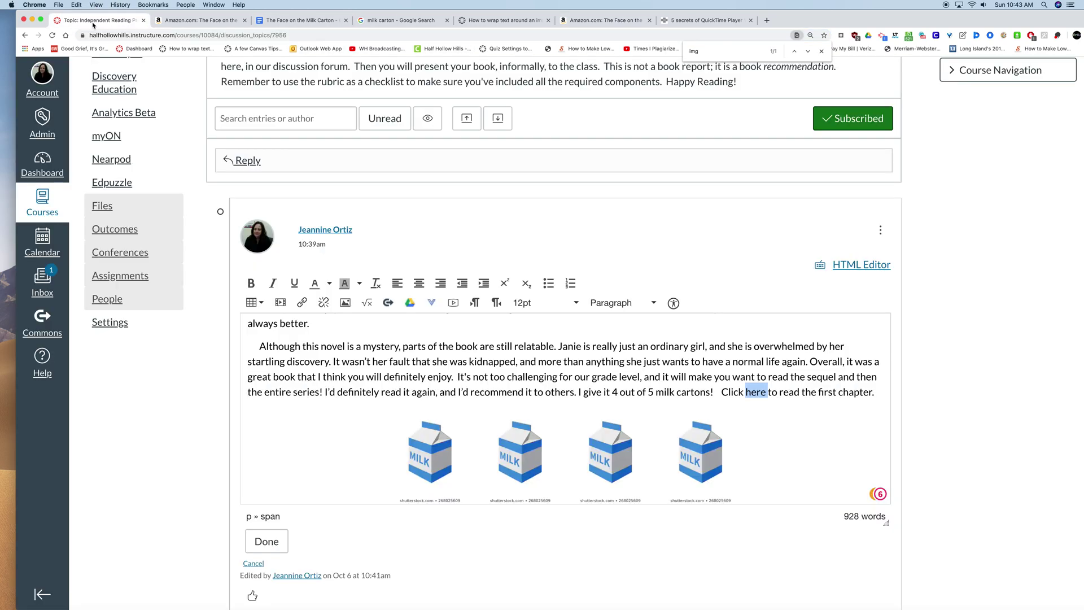
{"action": "left_click", "coordinate": [303, 305]}
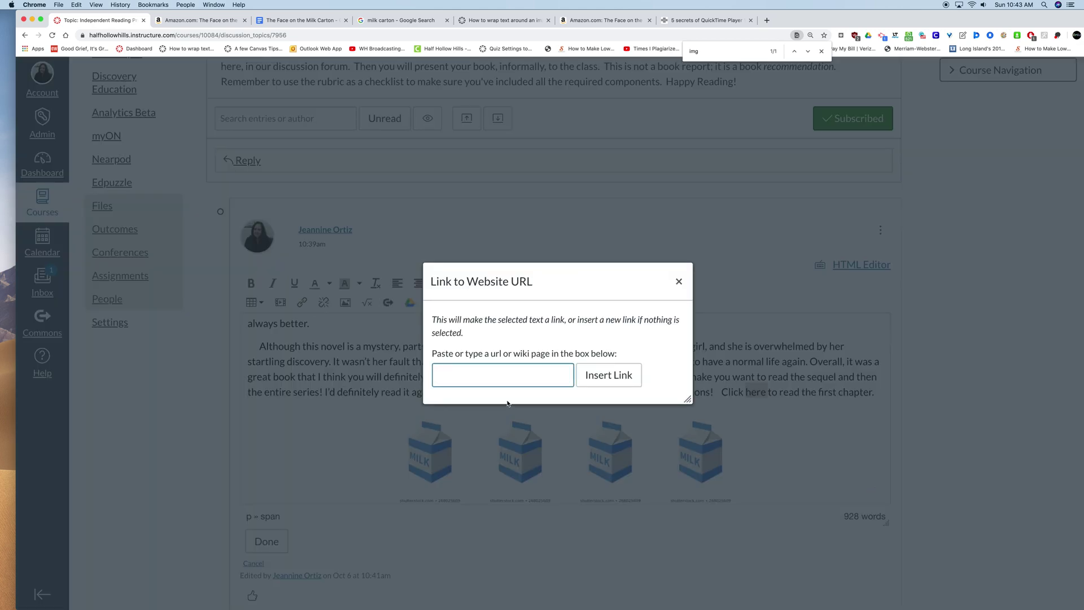
{"action": "key", "text": "super+v"}
{"action": "left_click", "coordinate": [621, 375]}
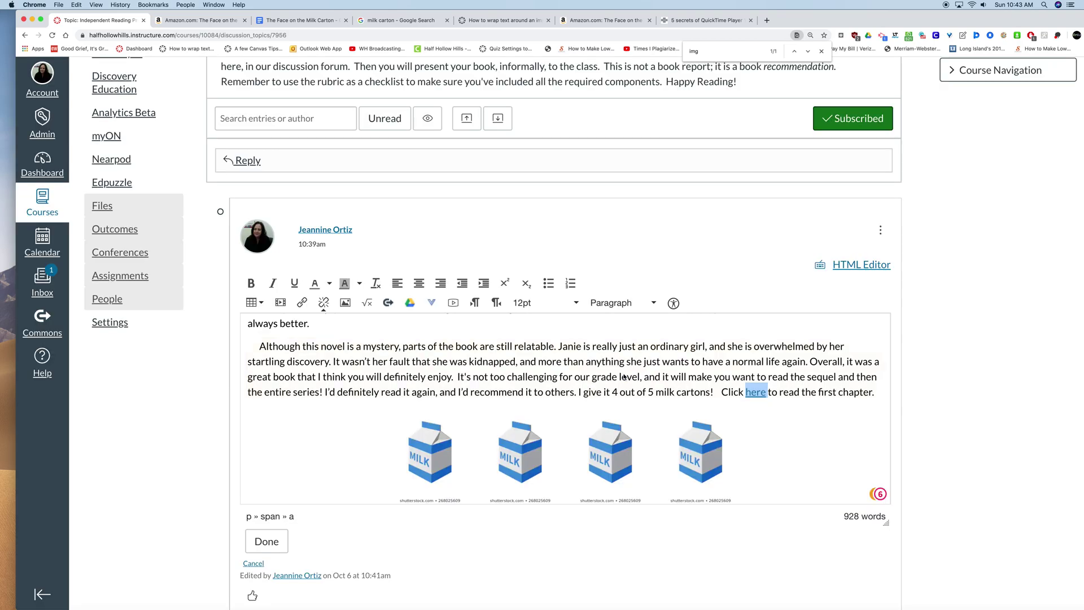
Save the edited discussion reply with Done
{"action": "scroll", "coordinate": [876, 423], "scroll_direction": "down", "scroll_amount": 2}
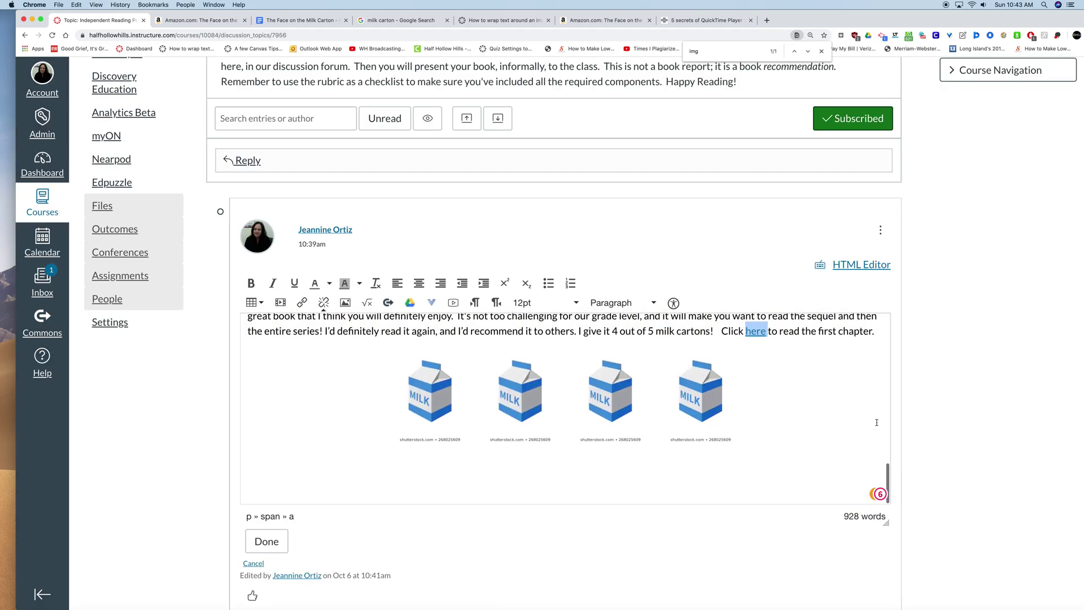
{"action": "left_click", "coordinate": [265, 543]}
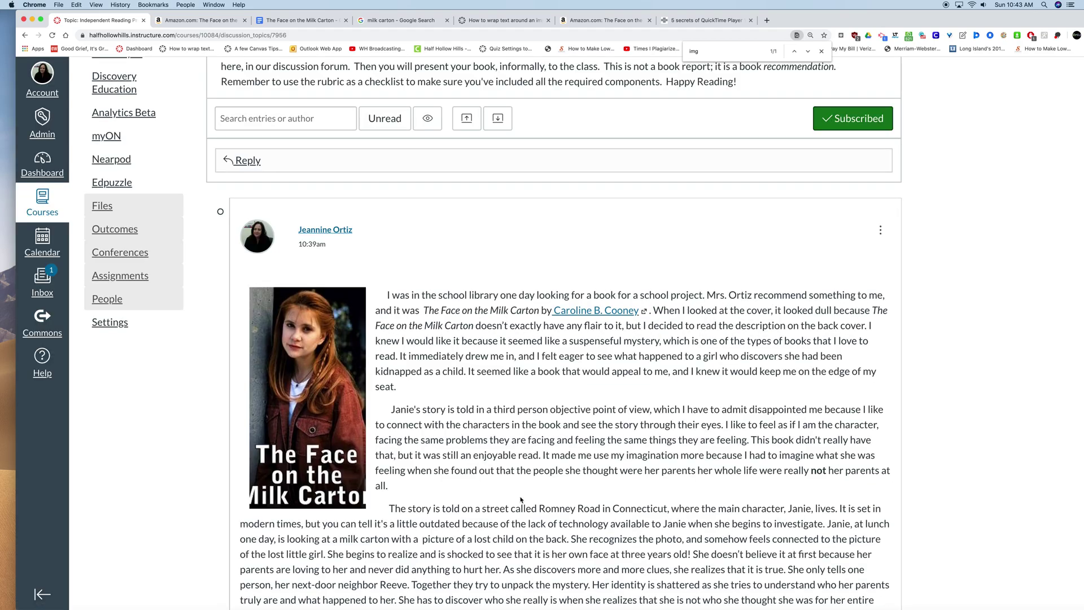
{"action": "scroll", "coordinate": [521, 499], "scroll_direction": "down", "scroll_amount": 10}
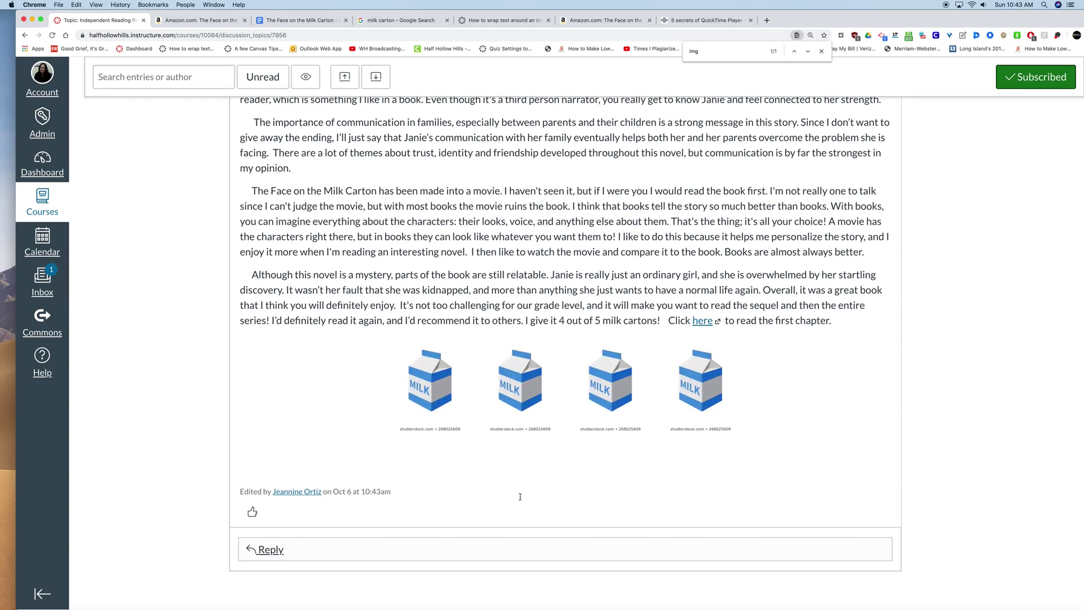